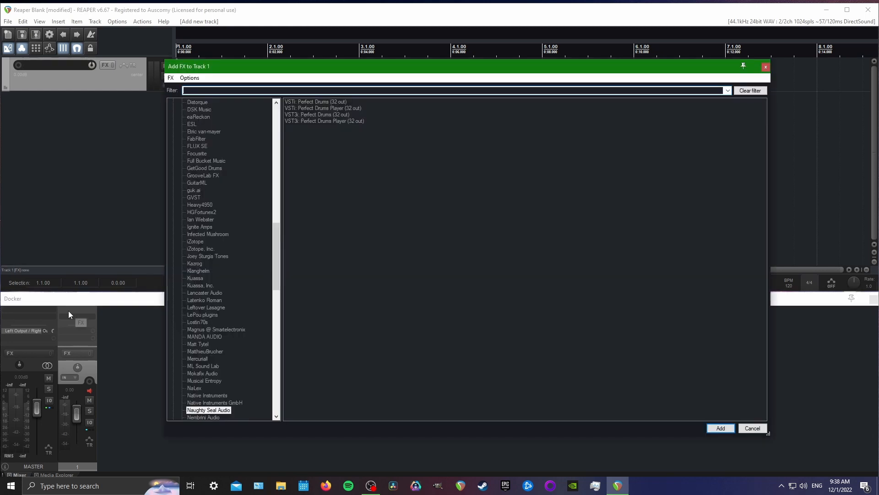
Add the VST3i Perfect Drums Player (32 out) to Track 1 and move its window clear of the track list
click(335, 121)
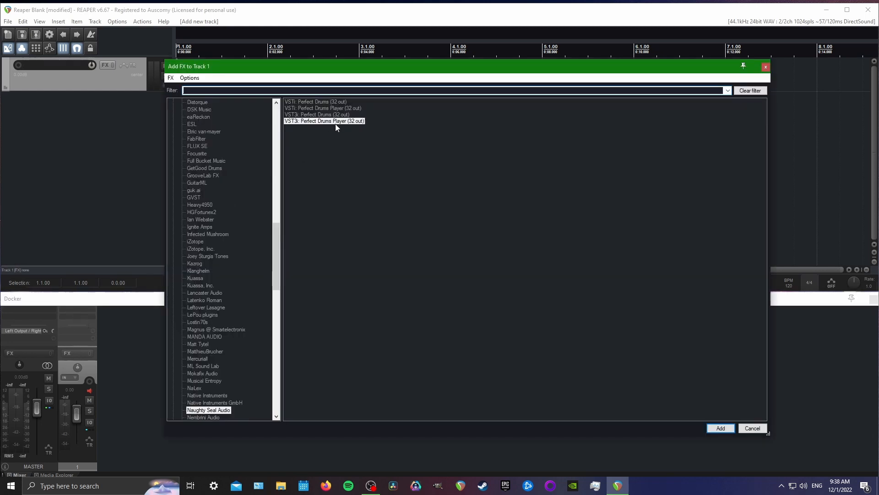
click(720, 428)
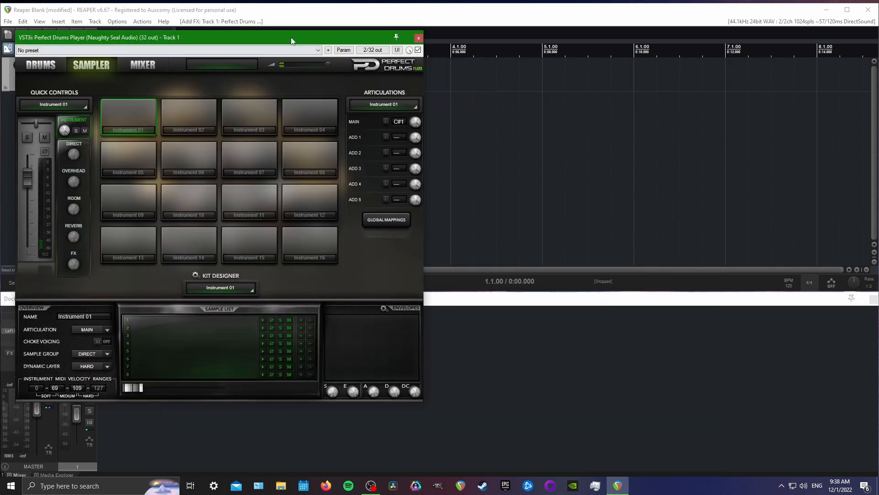
drag(289, 38, 495, 35)
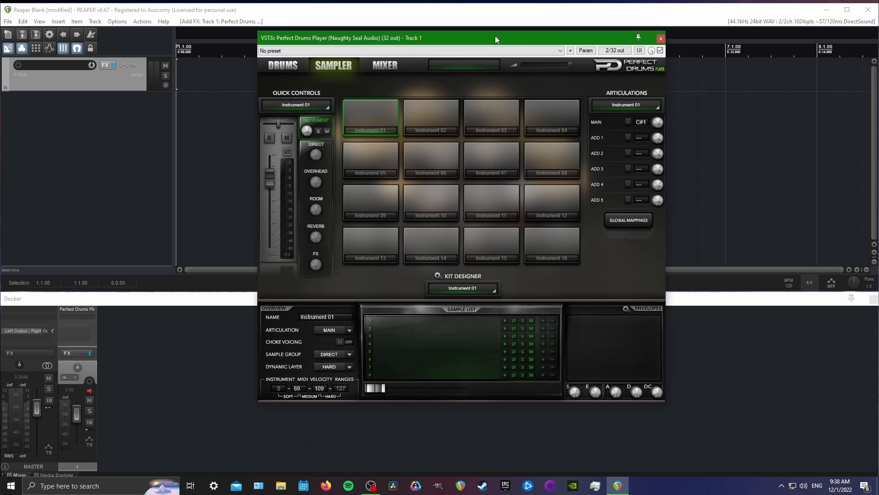
Load the sampler kit file Restrains Kit.pdpk into the drum plug-in
click(440, 276)
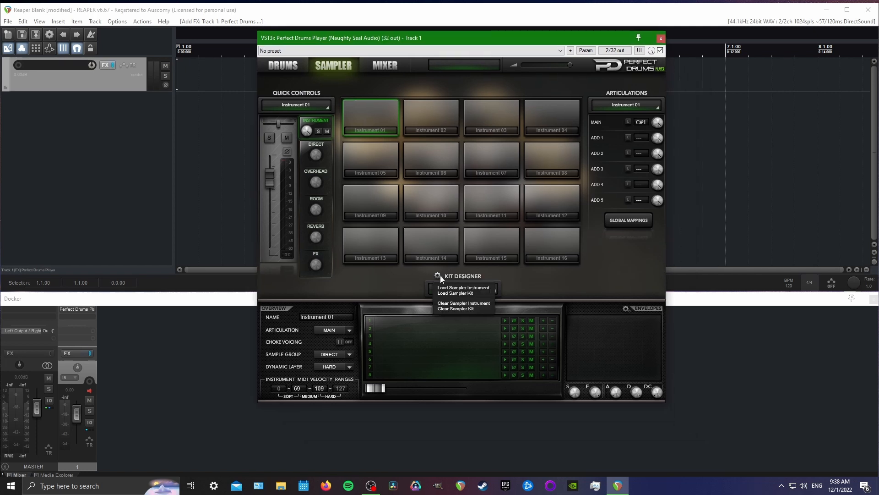
click(468, 294)
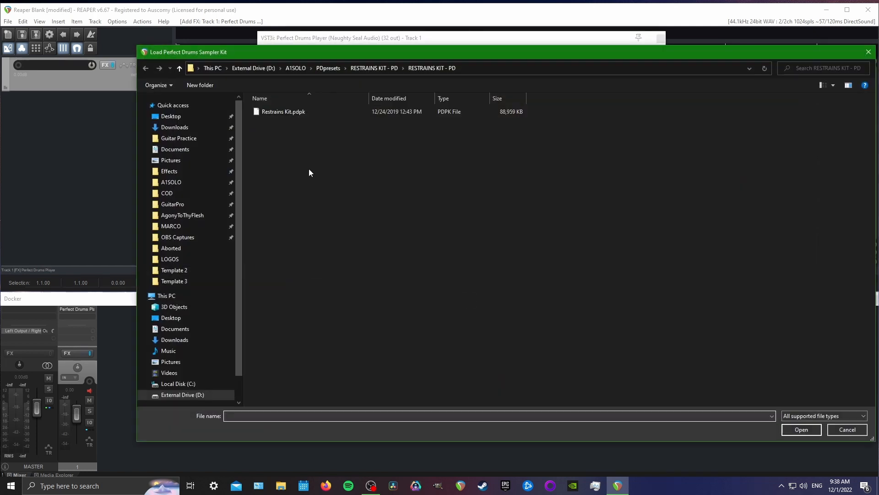
click(281, 110)
click(802, 429)
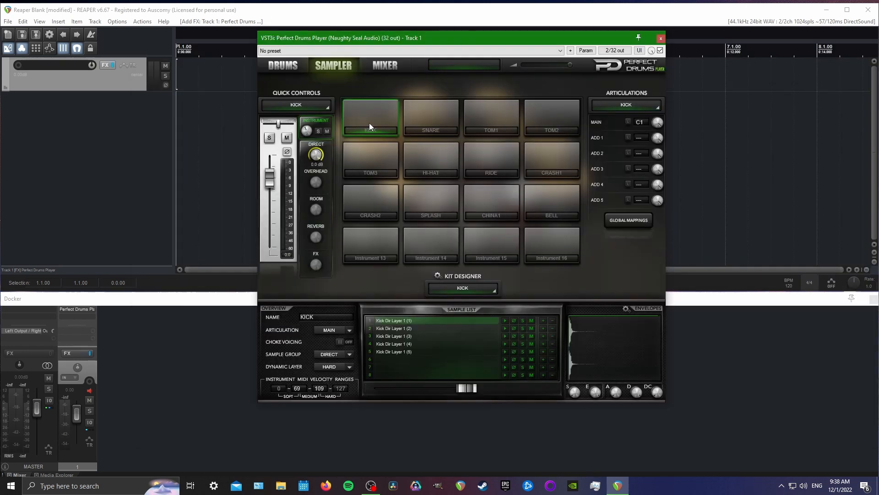
Audition the kick, snare, TOM1, TOM2 and ride pads, and review the sampler's mixer channels 1-8 and 9-16
click(370, 122)
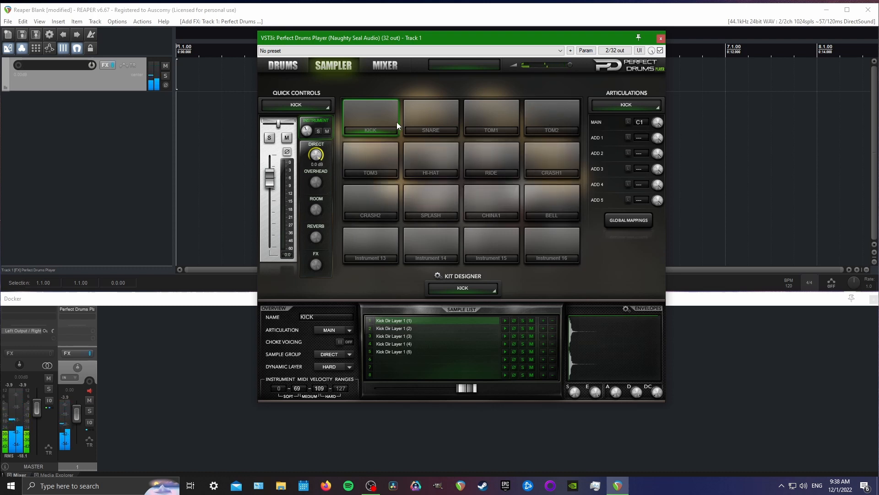
click(438, 118)
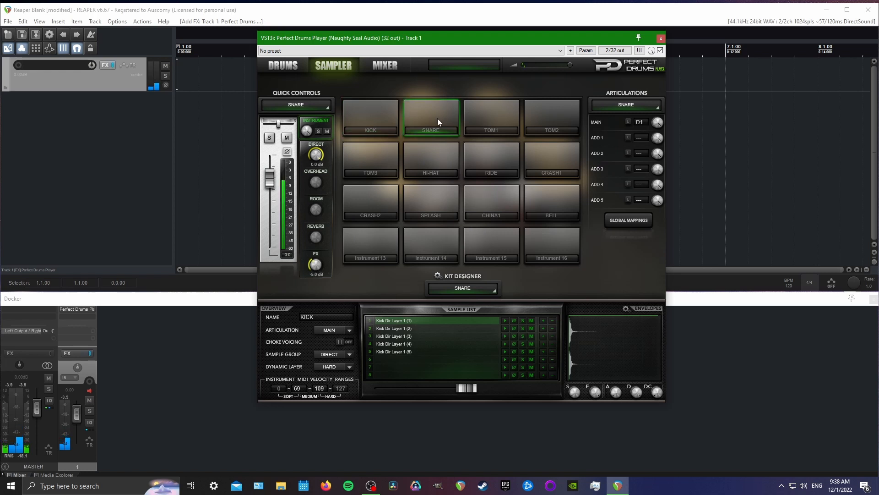
click(497, 120)
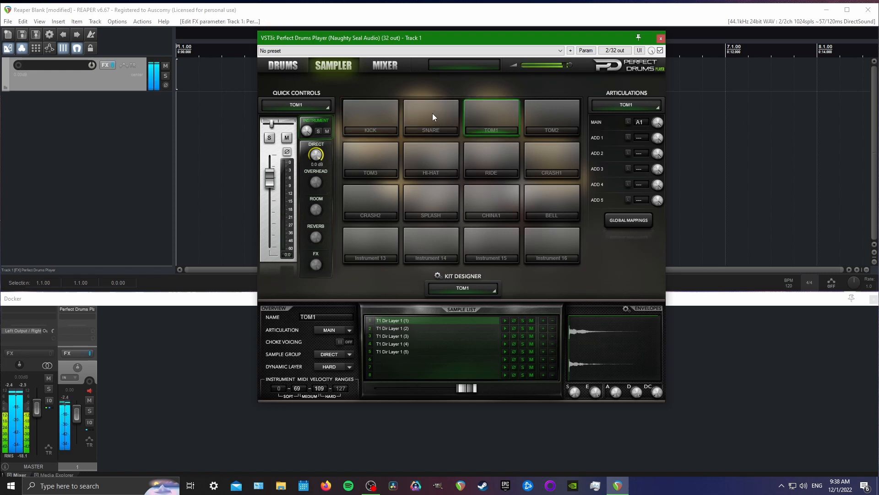
click(553, 114)
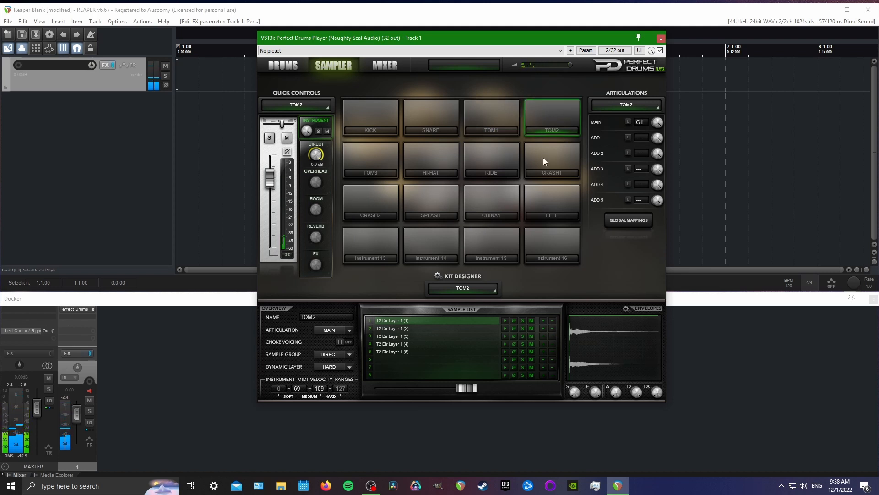
click(508, 159)
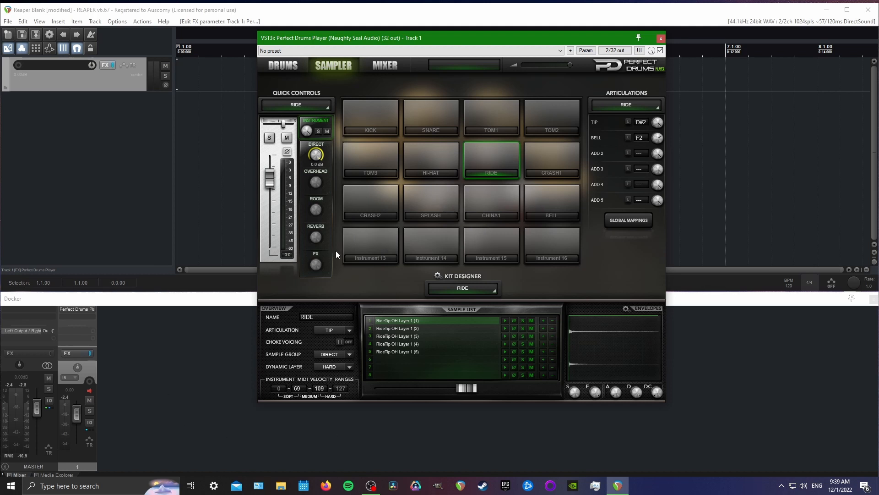
click(385, 65)
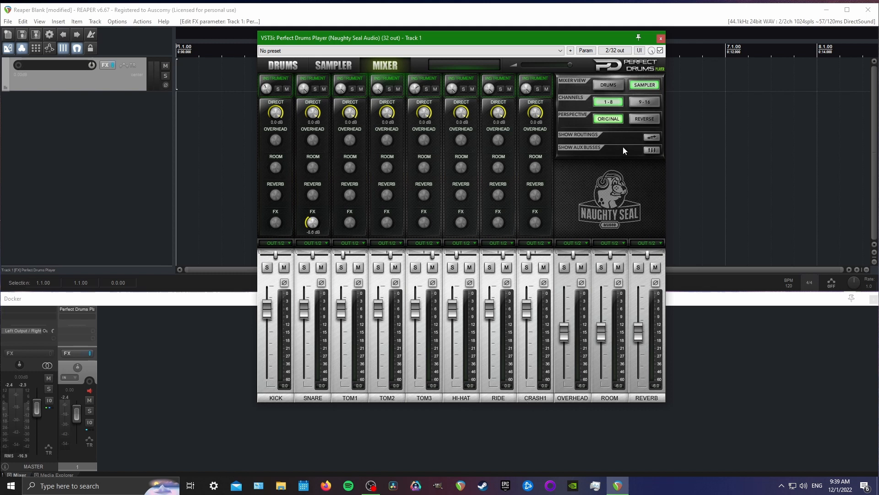
click(640, 102)
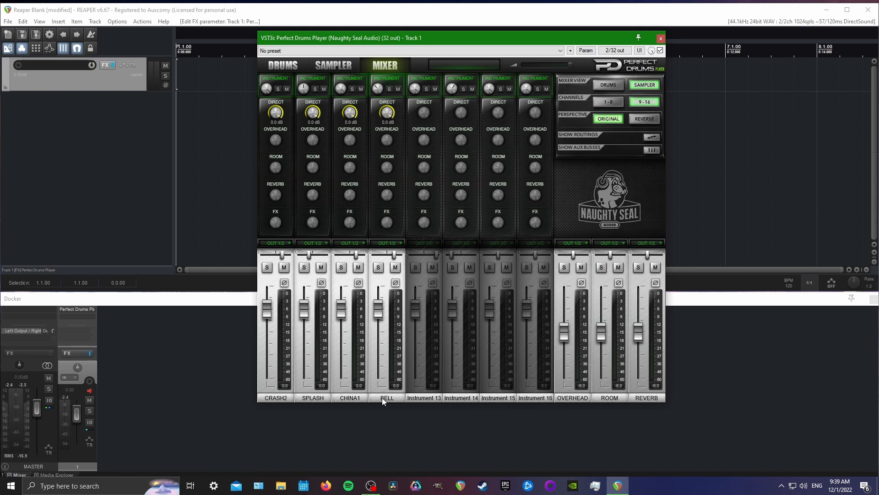
Set the track channel count in the plug-in pin connector to 22
click(614, 51)
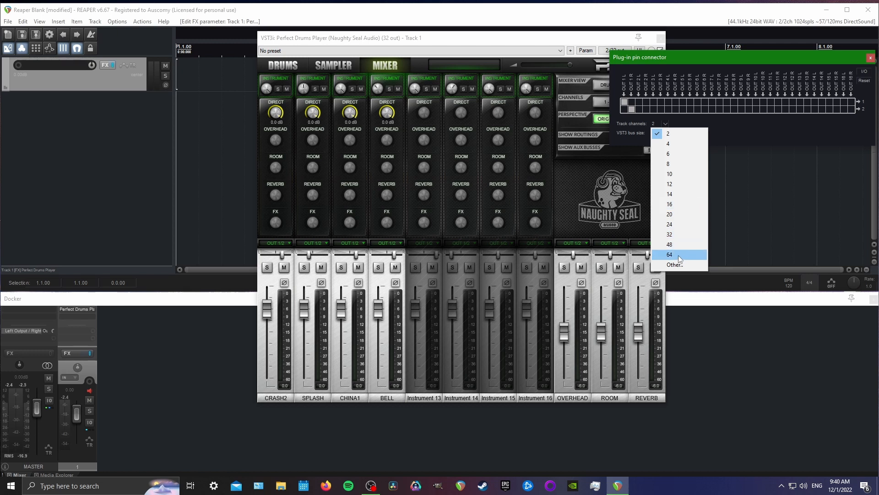
click(678, 264)
text(22)
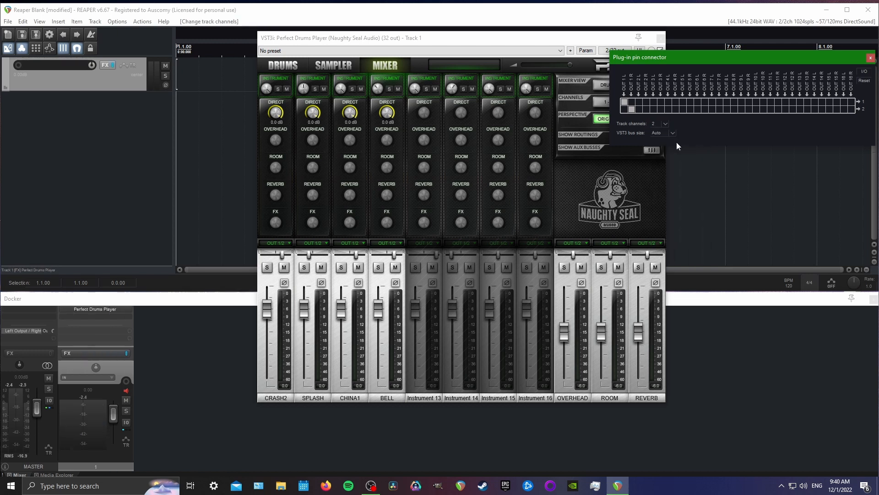
key(Return)
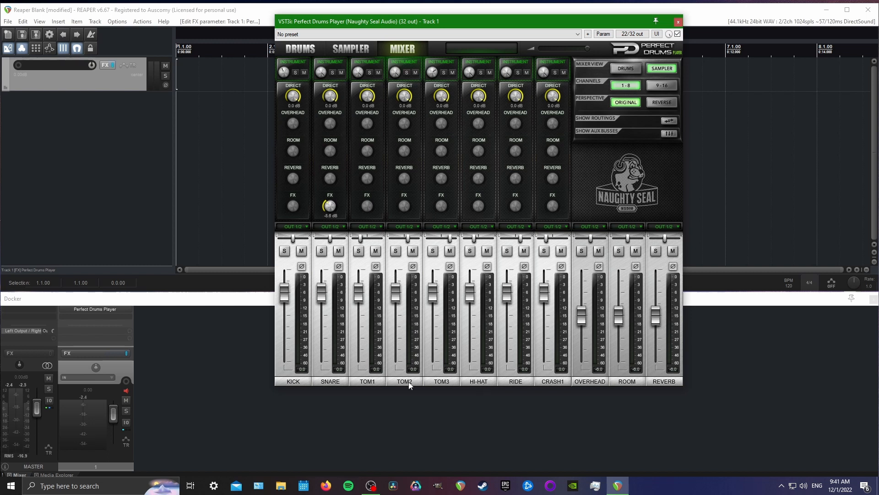
Add eleven empty tracks after the drum plug-in track, for twelve tracks in total
click(246, 435)
double_click(247, 436)
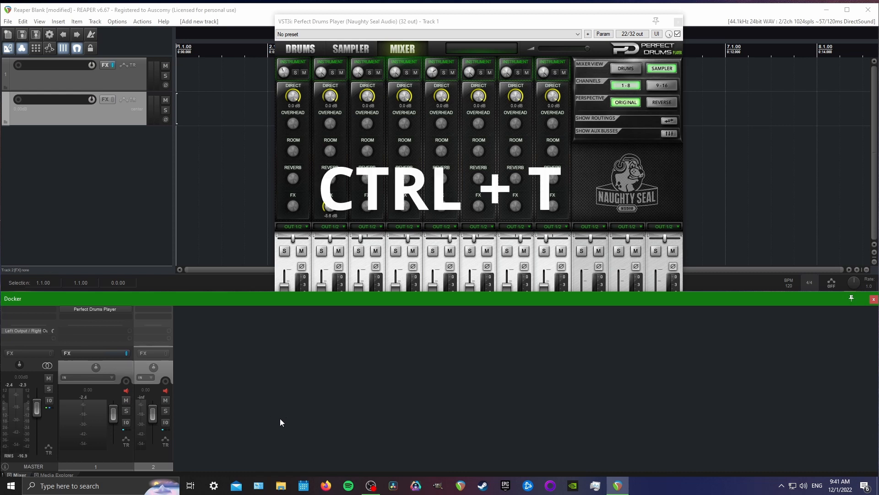
key(ctrl+t)
key(ctrl+t)
key(ctrl+t)
key(ctrl+t)
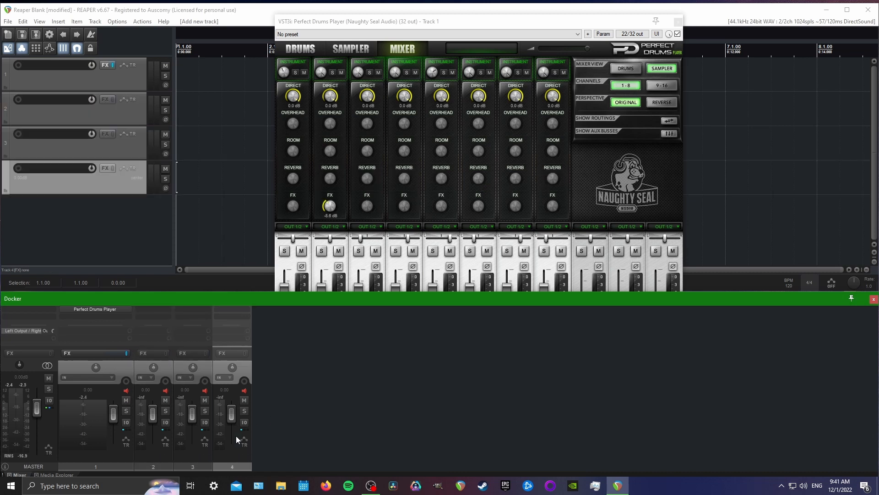
key(ctrl+t)
key(ctrl+t)
key(ctrl+t)
key(ctrl+t)
key(ctrl+t)
key(ctrl+t)
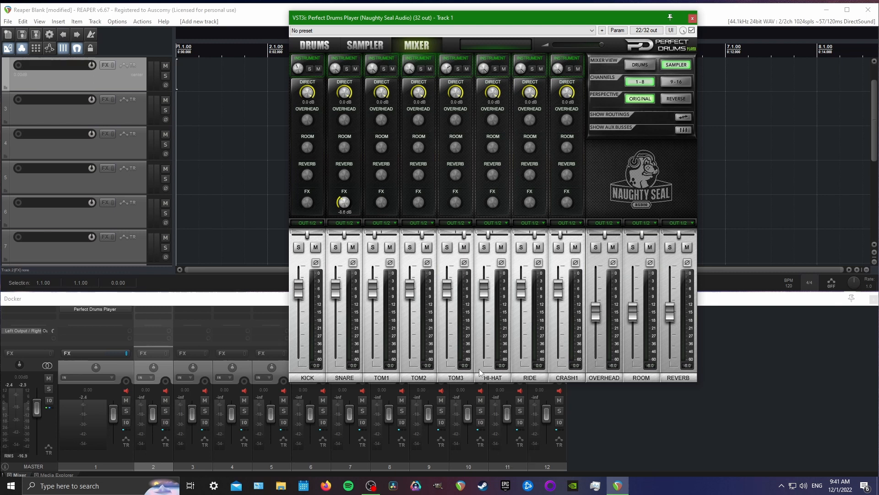
Name track 2 Kick and track 3 Snare
double_click(160, 454)
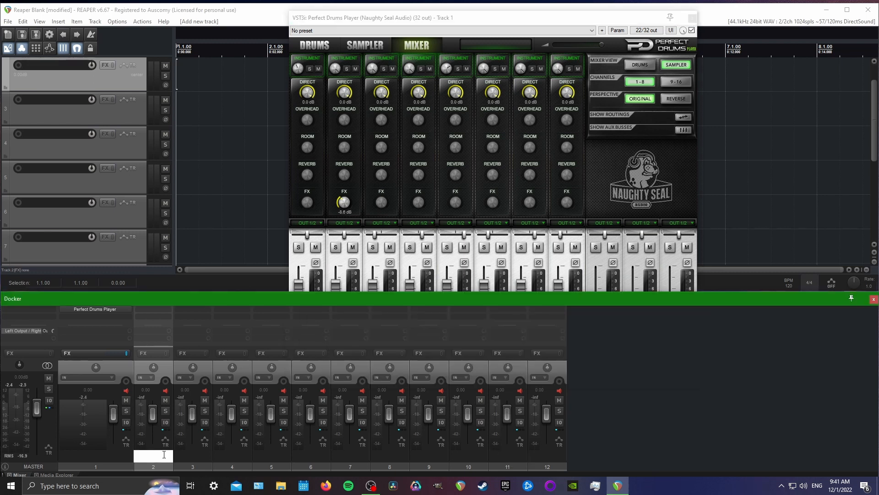
text(Kick)
key(Tab)
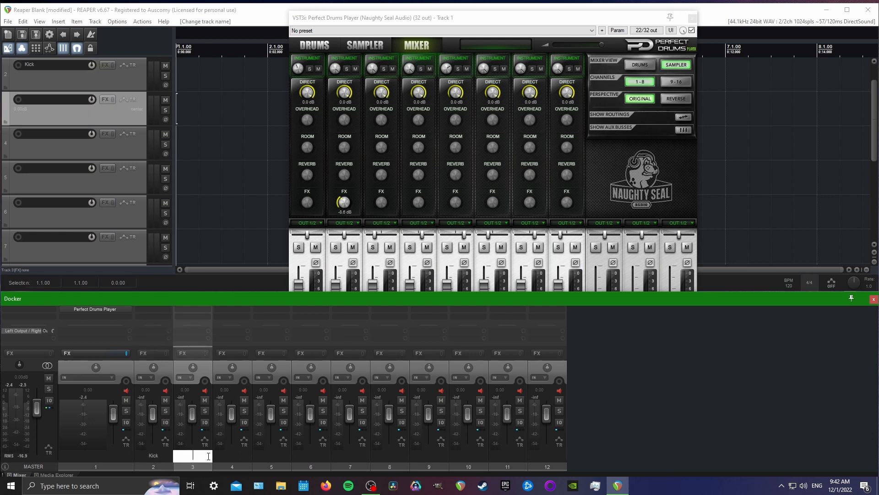
text(Snare)
key(Return)
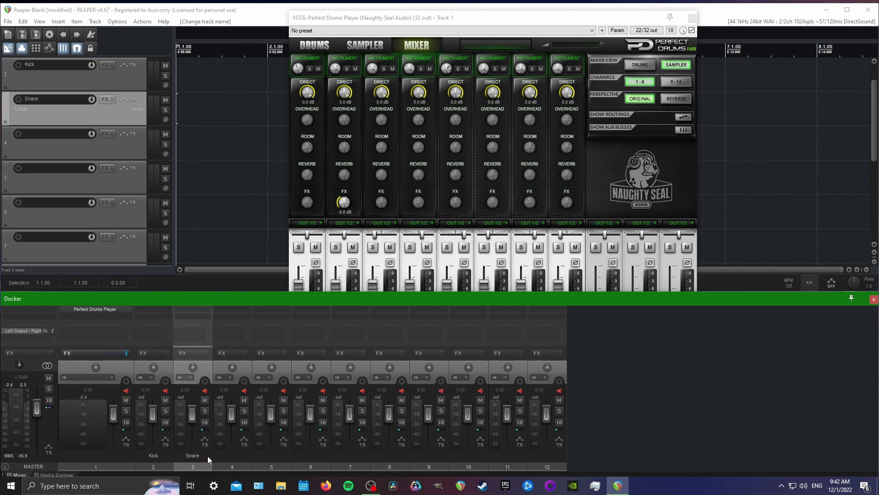
Name track 4 Toms and track 5 HiHat
double_click(231, 455)
text(To)
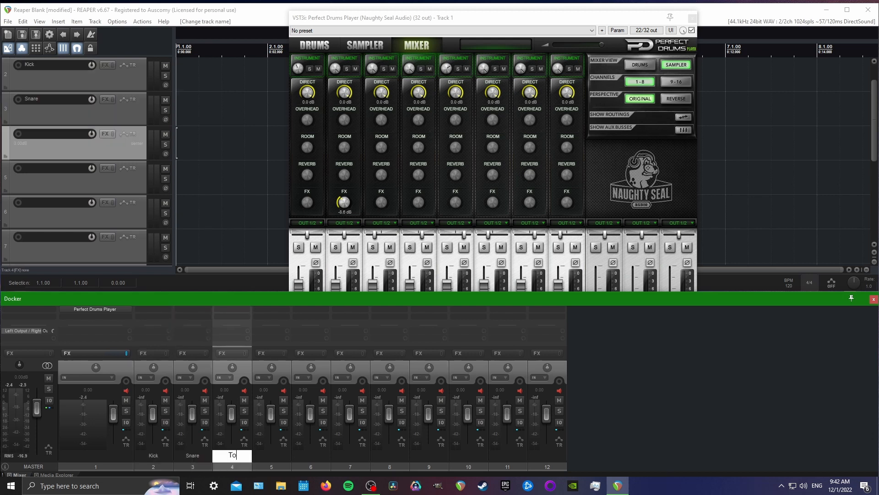
text(ms)
key(Return)
double_click(269, 457)
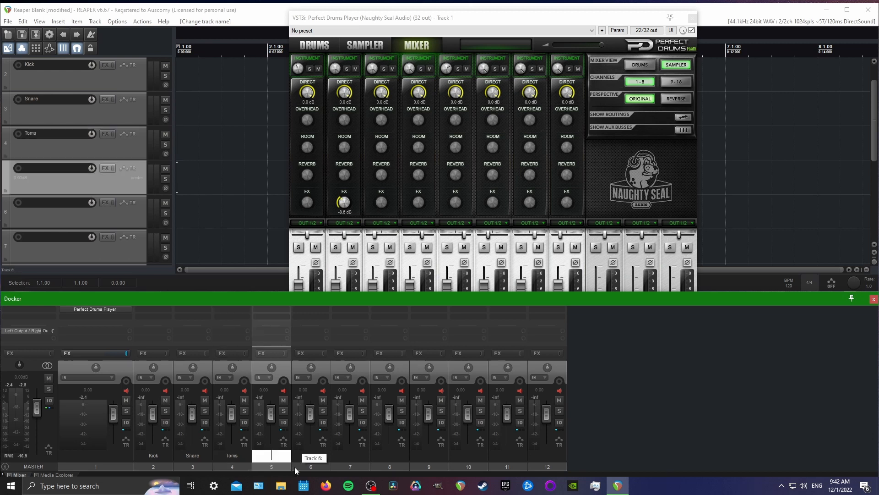
text(HiHat)
key(Return)
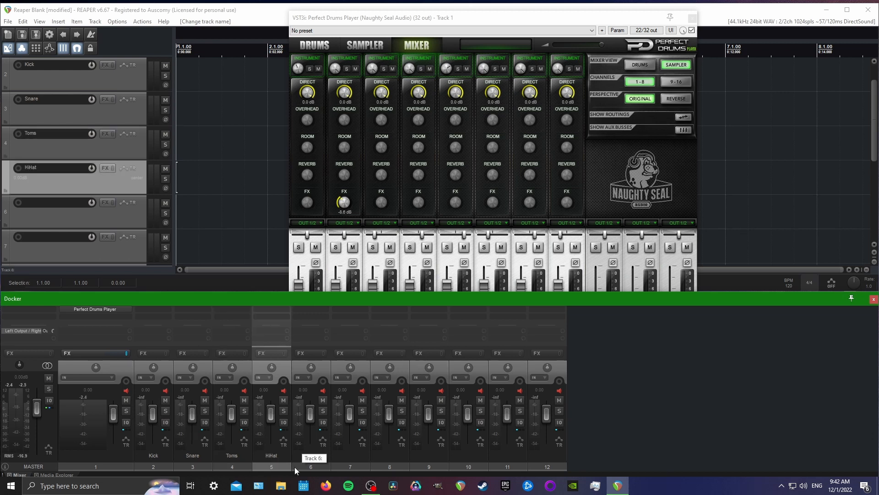
Name track 6 Ride and track 7 Crash 1 (L)
click(317, 453)
double_click(316, 453)
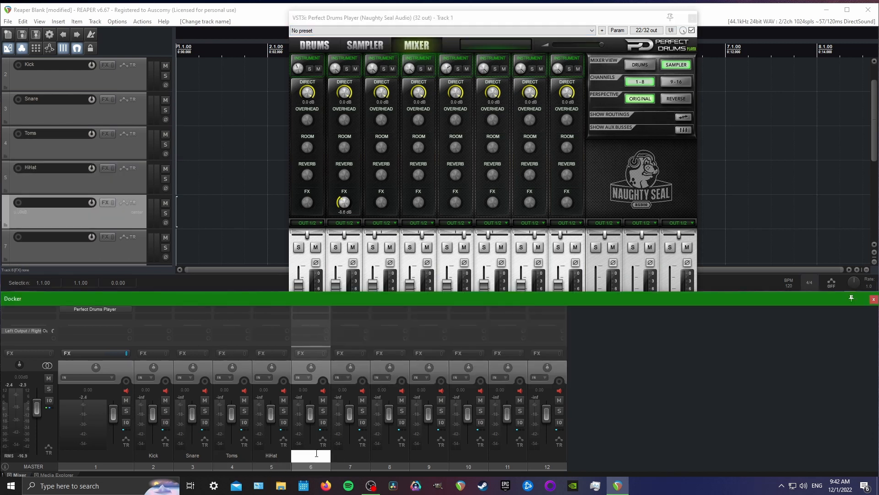
text(Ride)
key(Return)
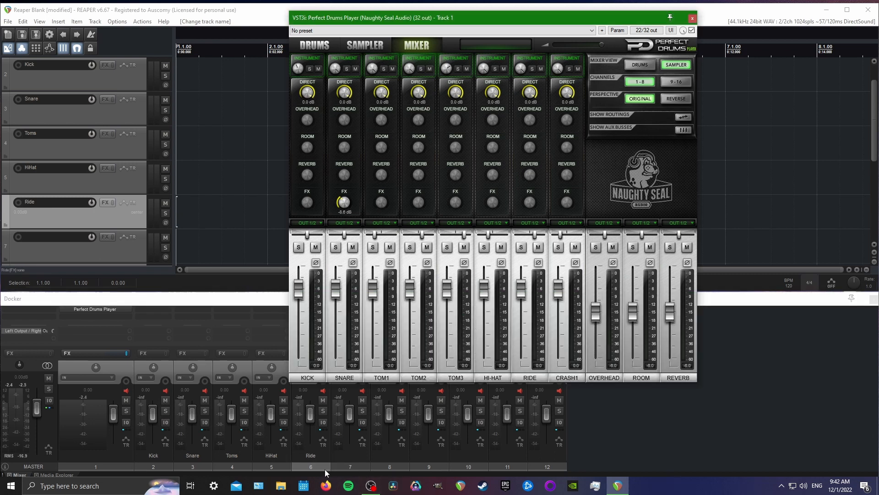
double_click(350, 455)
text(Crash 1 (L))
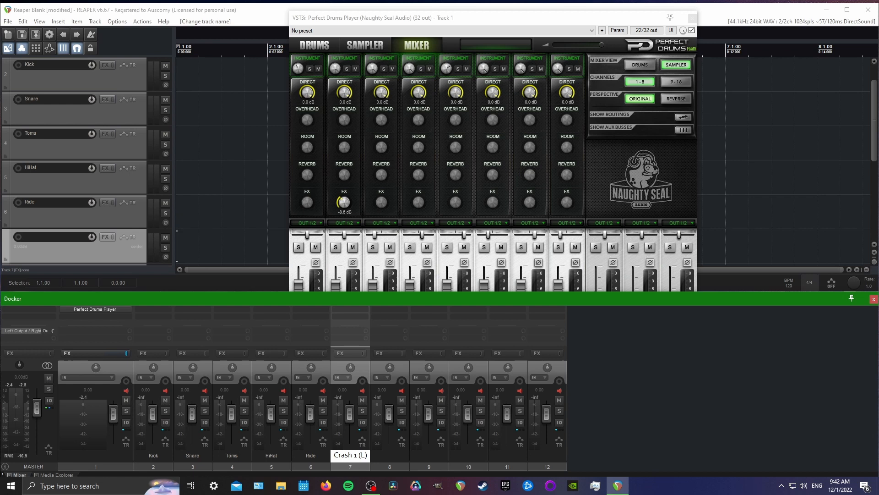
key(Tab)
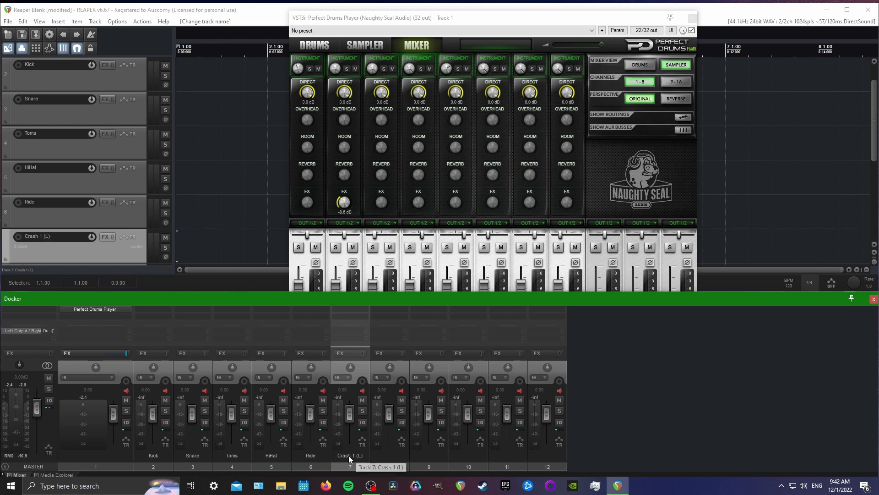
Name track 8 Crash 2 (R) and track 9 Splash
double_click(391, 456)
text(C)
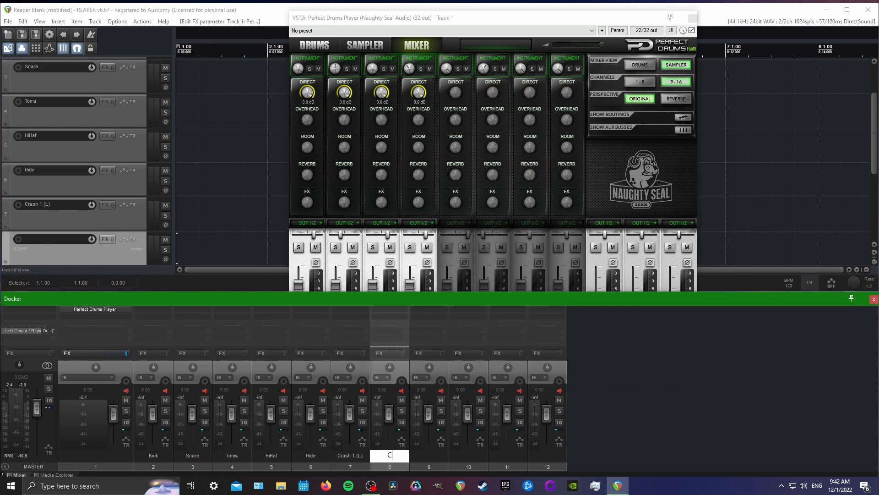
text(rash 2 (R))
key(Tab)
text(Splash)
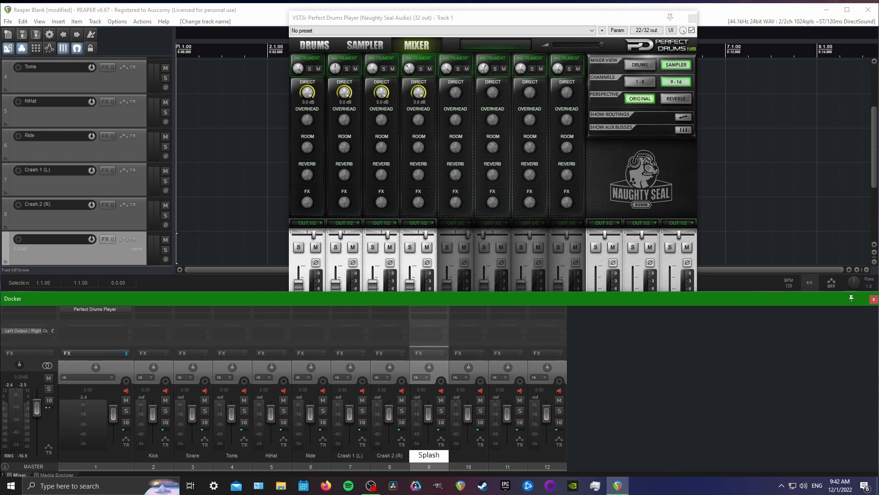
key(Tab)
Name track 10 China and track 11 Bell
text(C)
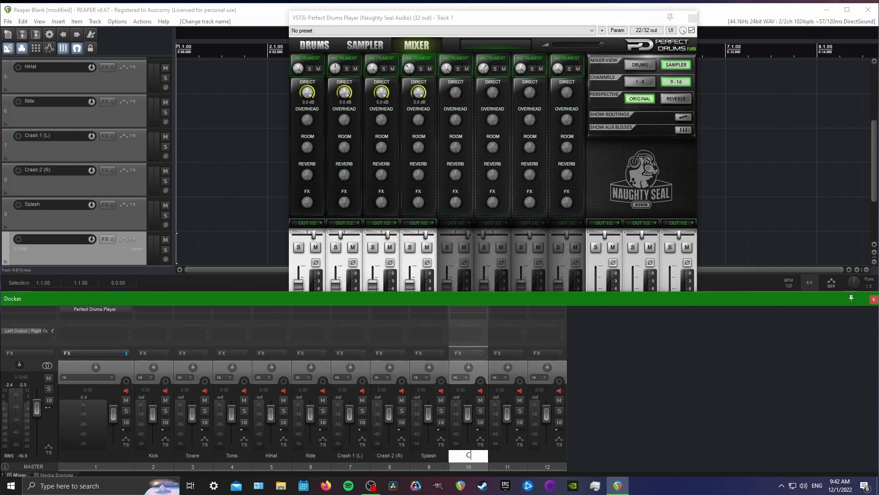
text(hina)
key(Tab)
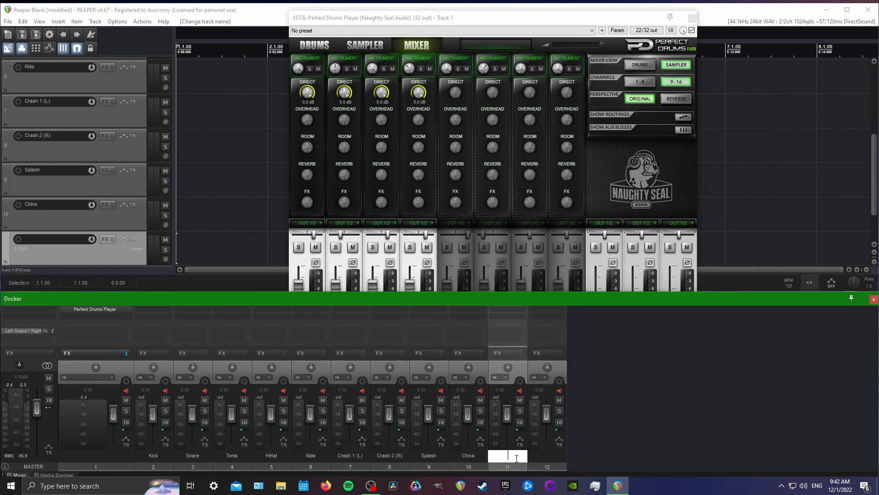
text(Bell)
key(Return)
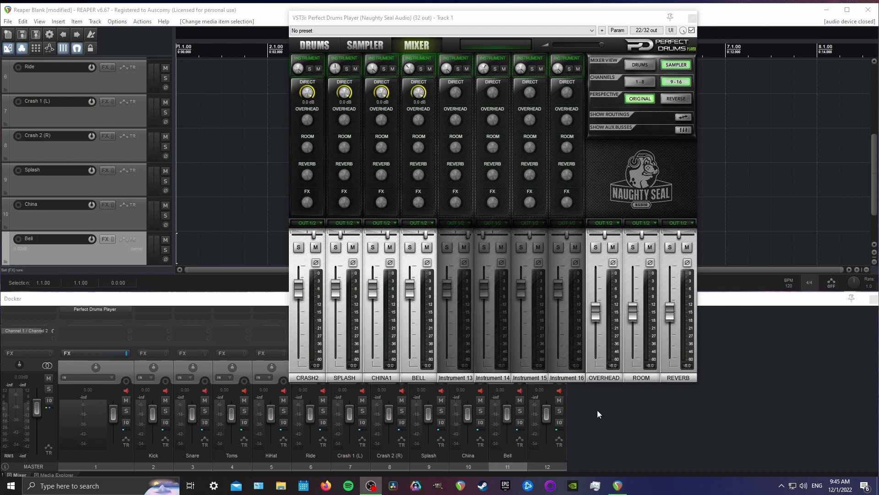
Assign the Kick channel to OUT 3/4 and the Snare channel to OUT 5/6 in the drum plugin's mixer
click(640, 81)
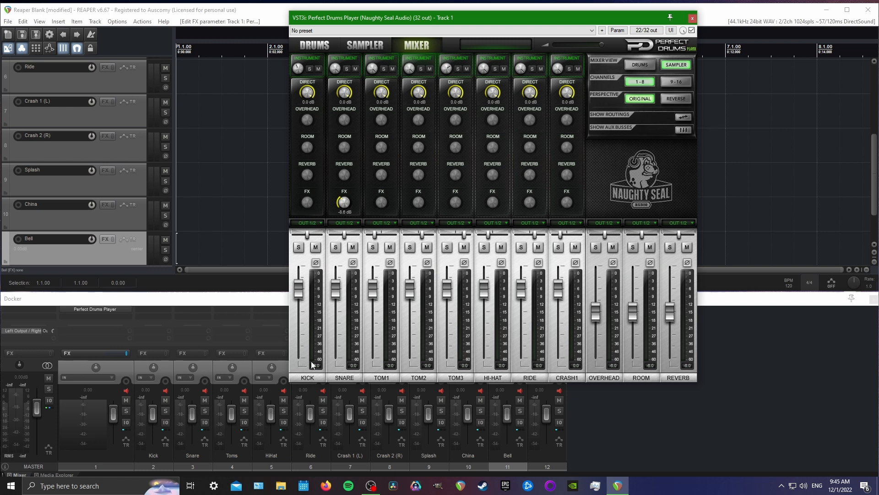
click(313, 225)
click(316, 240)
click(353, 225)
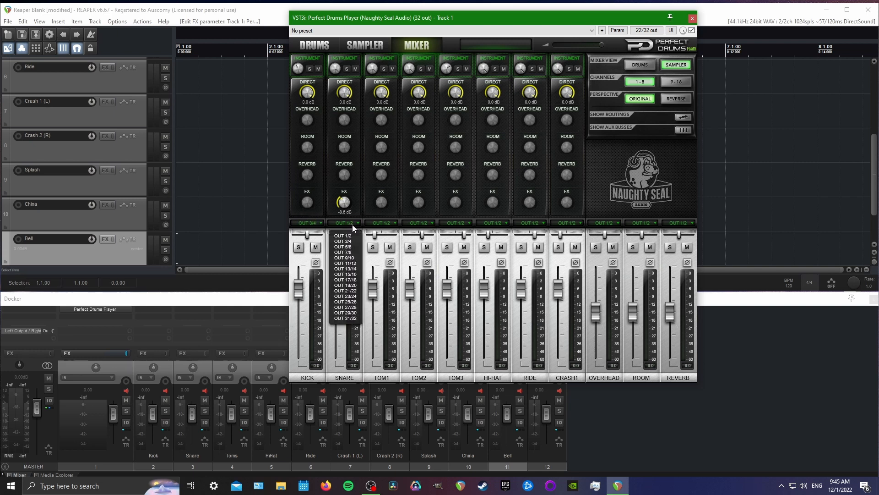
click(353, 247)
Assign the Tom1, Tom2 and Tom3 channels to OUT 7/8
click(378, 225)
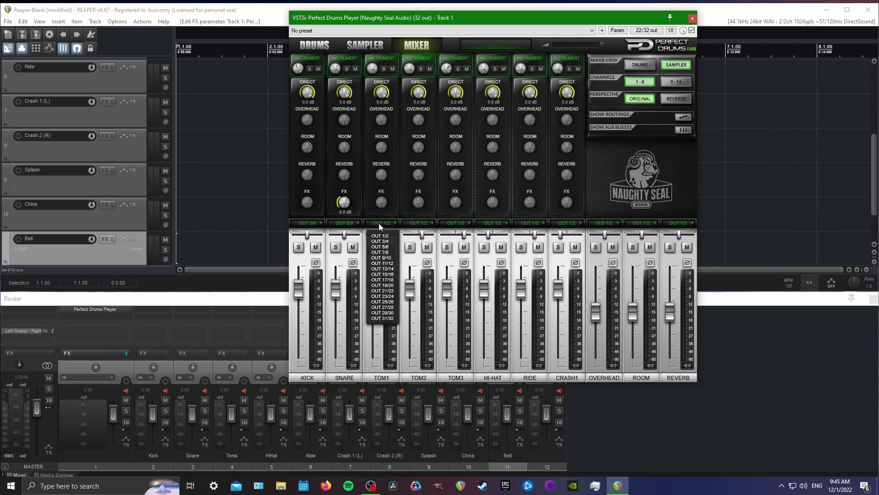
click(384, 254)
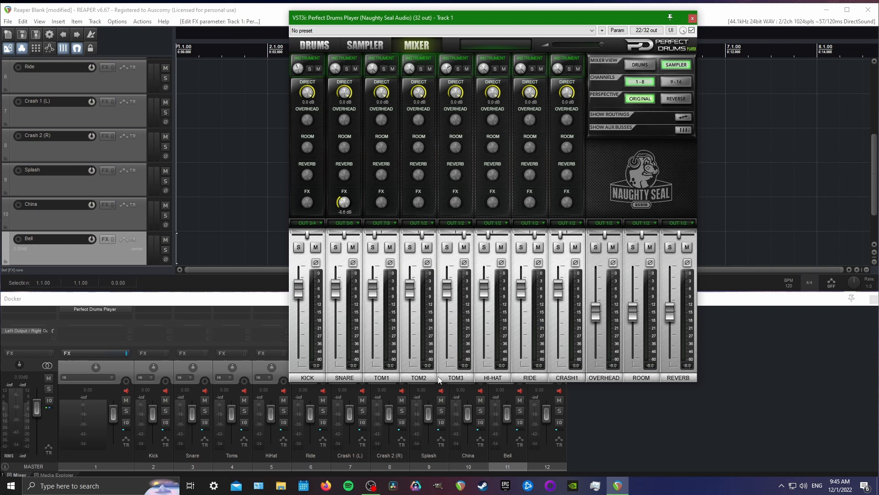
click(411, 223)
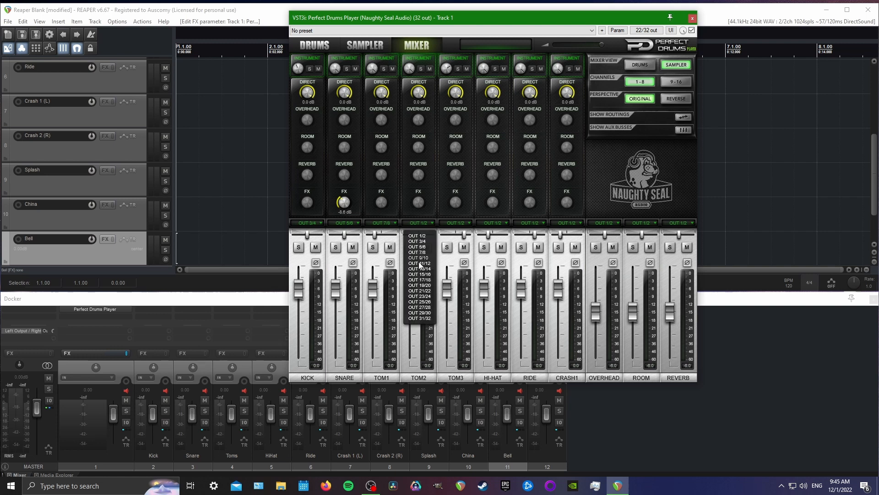
click(418, 252)
click(453, 223)
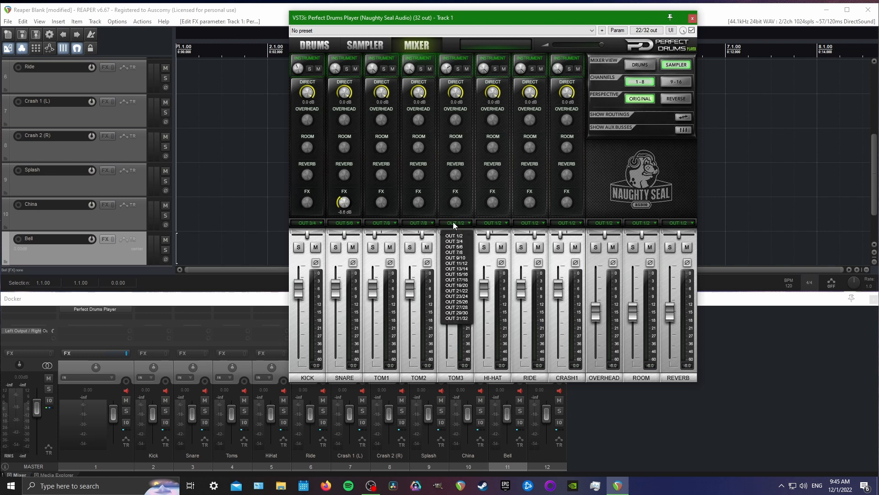
click(454, 252)
Assign the Hi-Hat channel to OUT 9/10, Ride to OUT 11/12 and Crash1 to OUT 13/14
click(498, 223)
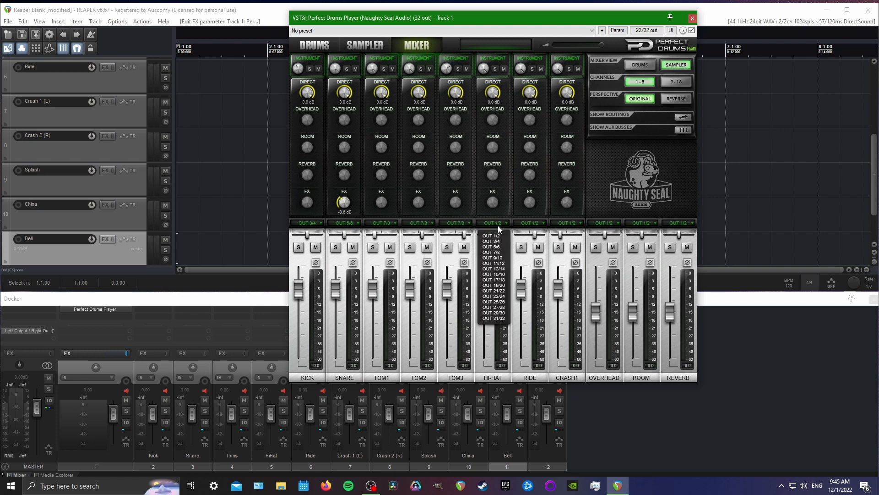
click(502, 258)
click(539, 222)
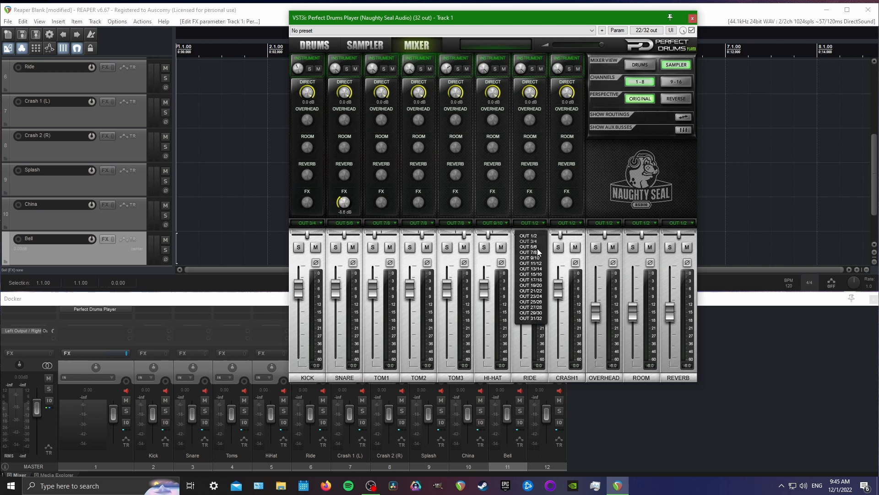
click(532, 263)
click(568, 223)
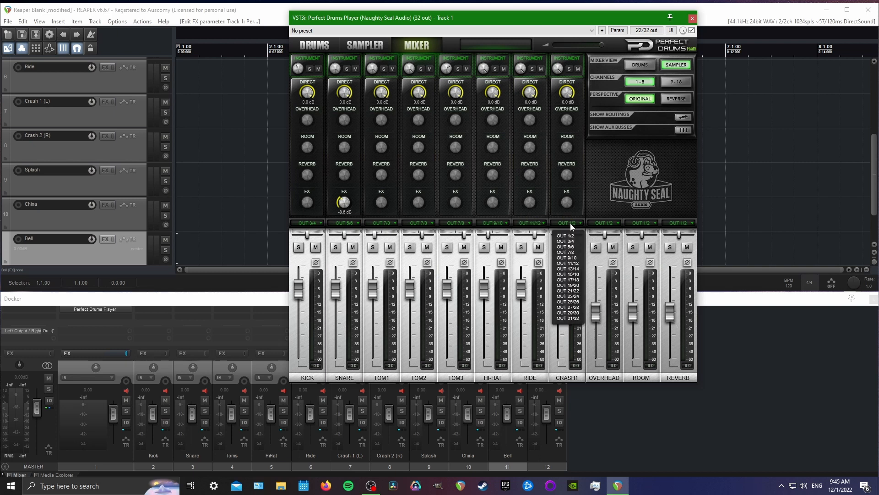
click(576, 268)
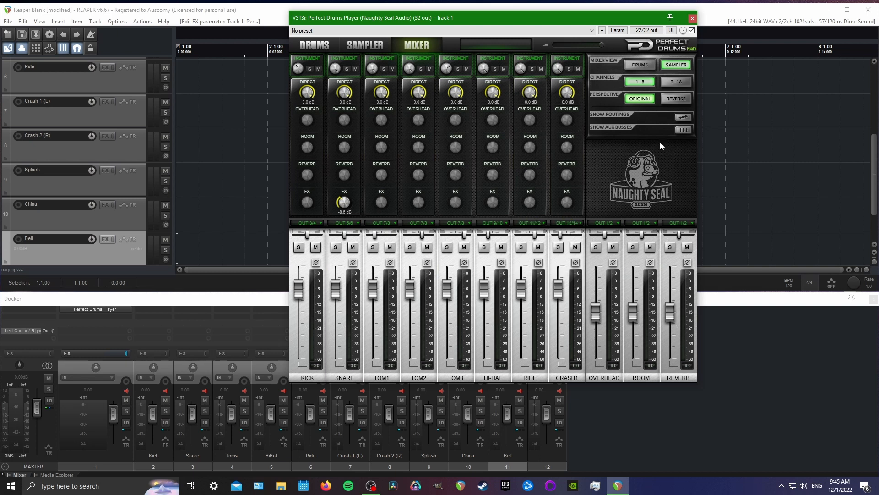
Assign the Crash2 channel to OUT 15/16 and the Splash channel to OUT 17/18 in channels 9-16
click(676, 82)
click(313, 223)
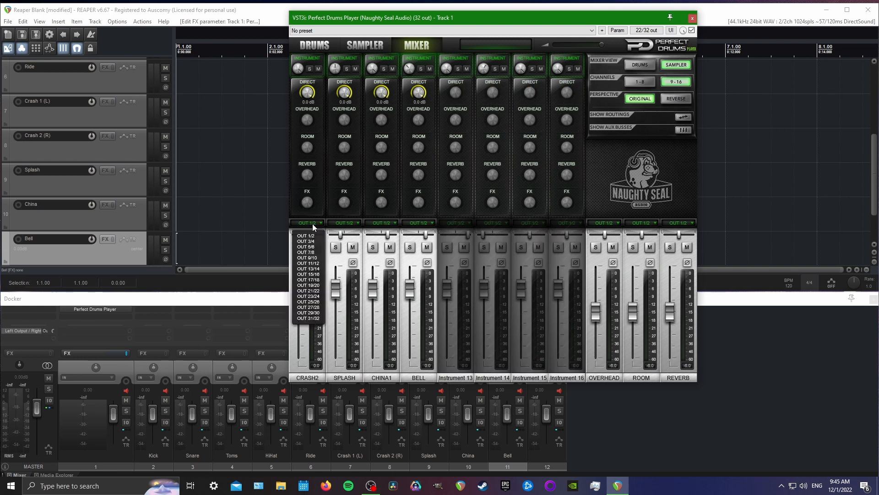
click(308, 274)
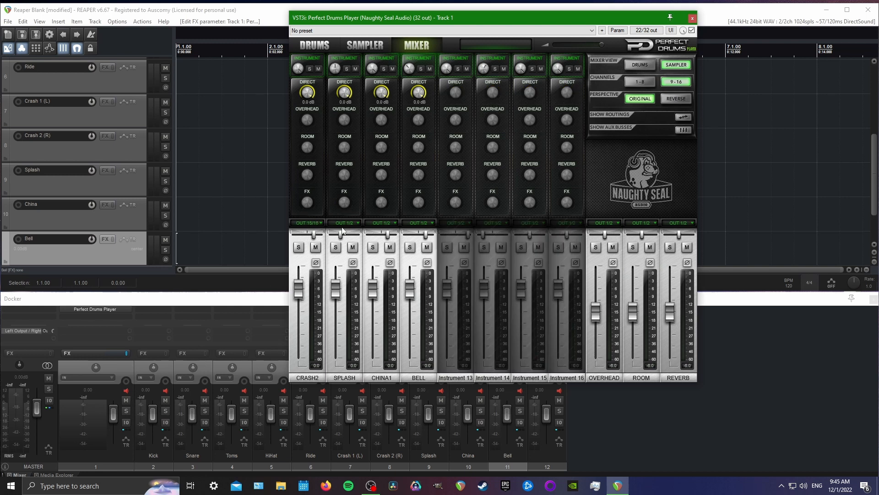
click(344, 224)
click(355, 283)
Assign the China1 channel to OUT 19/20 and Bell to OUT 21/22, and return to the channels 1-8 view
click(380, 223)
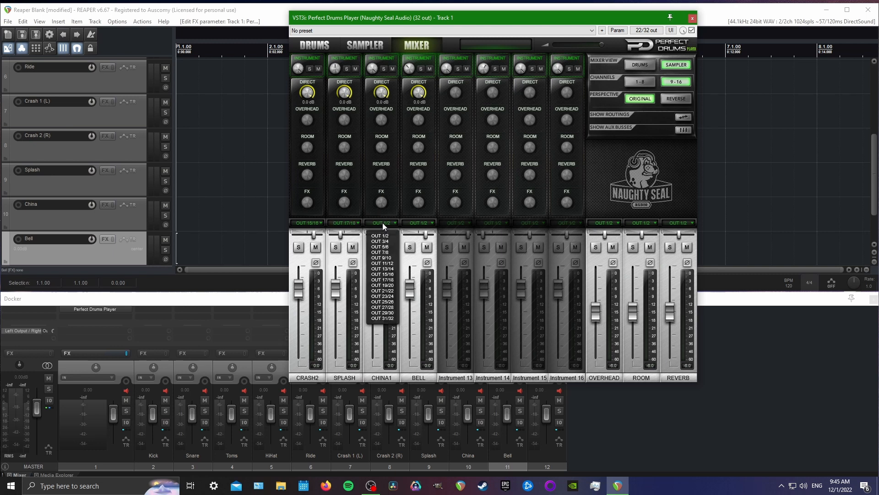
click(389, 285)
click(425, 224)
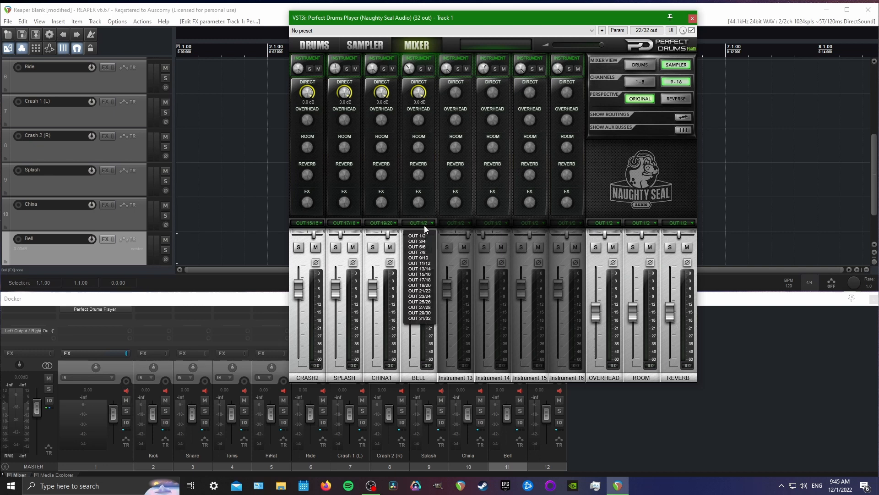
click(420, 291)
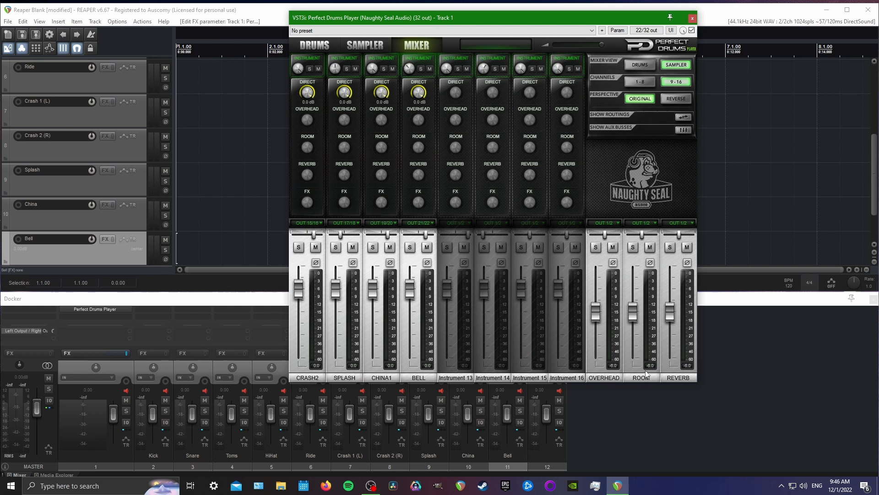
click(637, 79)
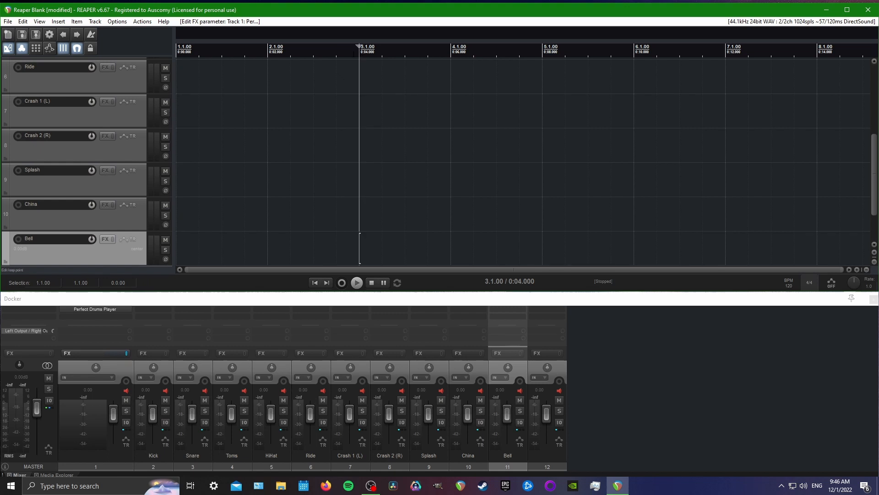
Paste the copied drum MIDI item and move it to track 1, starting at bar 9
key(ctrl+v)
scroll(283, 246, down, 5)
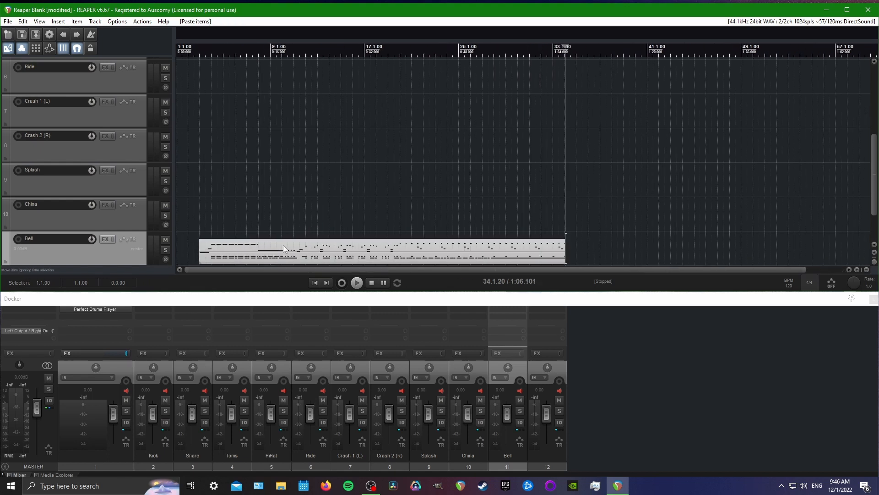
drag(283, 246, 360, 38)
Play the drum MIDI item on track 1 from bar 9
click(265, 69)
key(space)
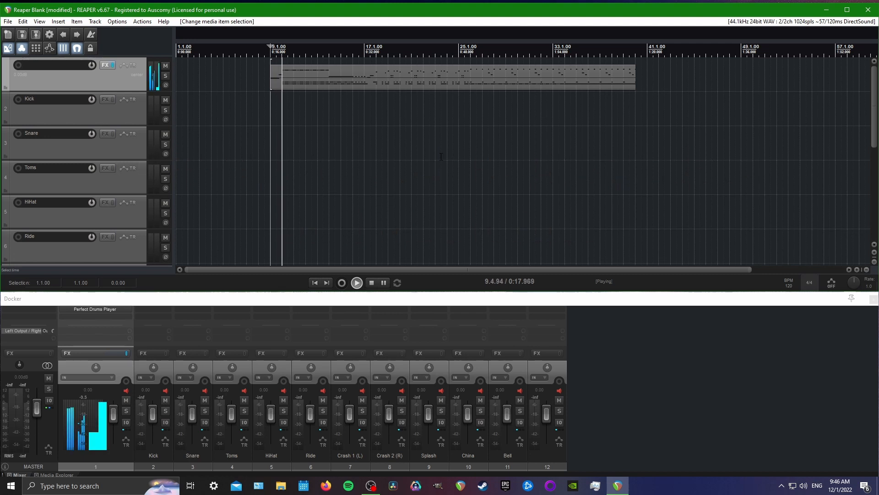
scroll(272, 65, up, 1)
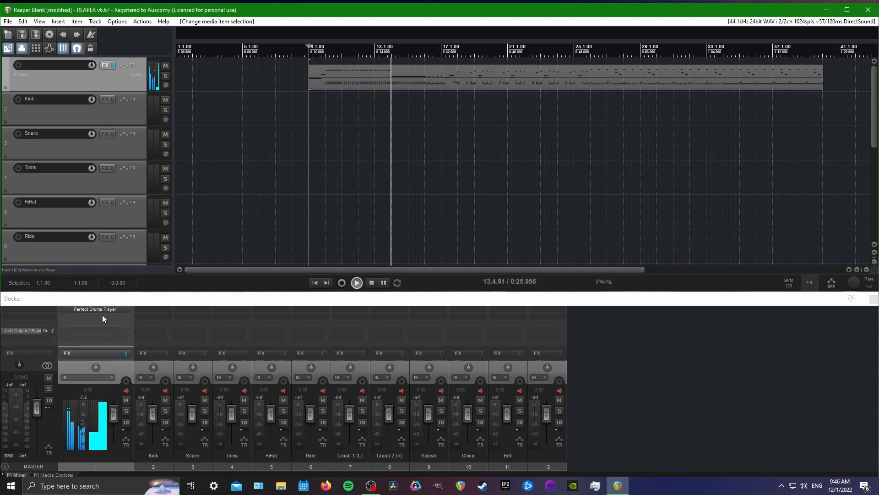
Stop playback and add a send from track 1 to Kick with stereo source channels 3/4
click(103, 328)
drag(215, 336, 314, 160)
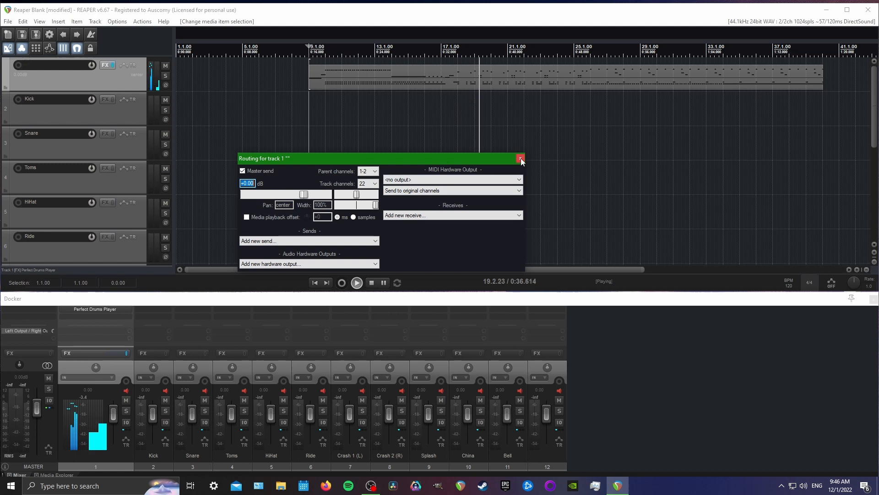
key(space)
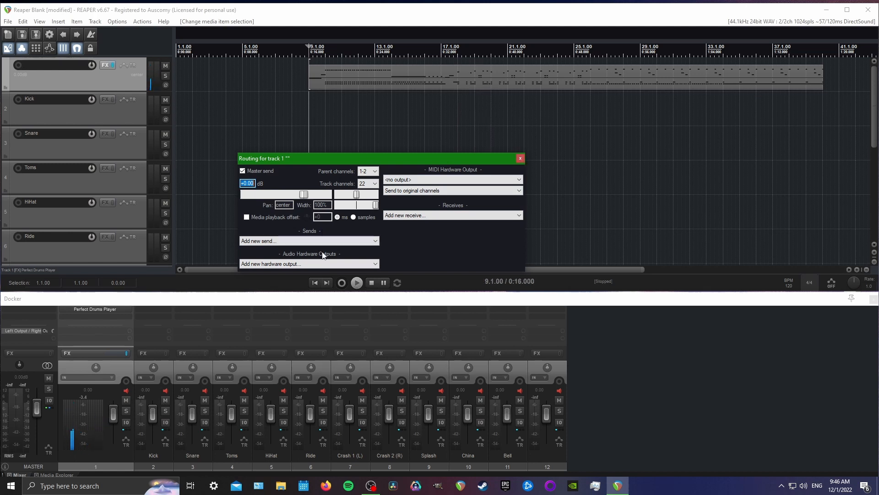
click(266, 243)
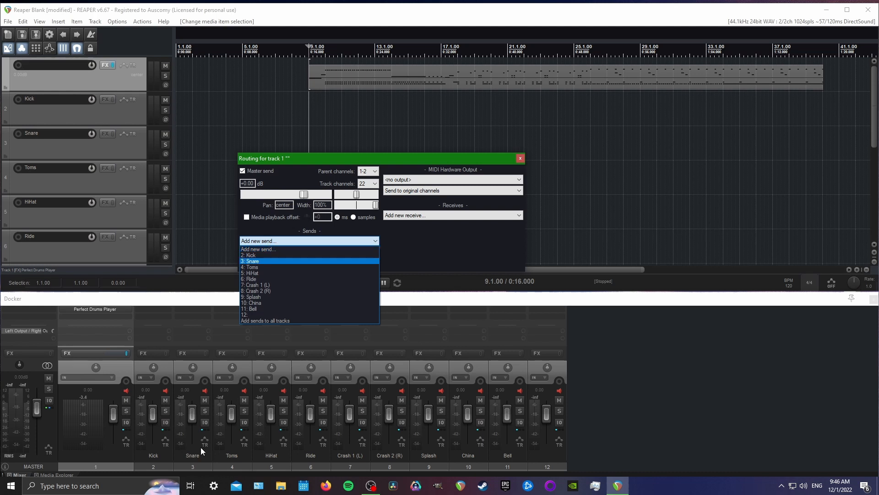
click(289, 255)
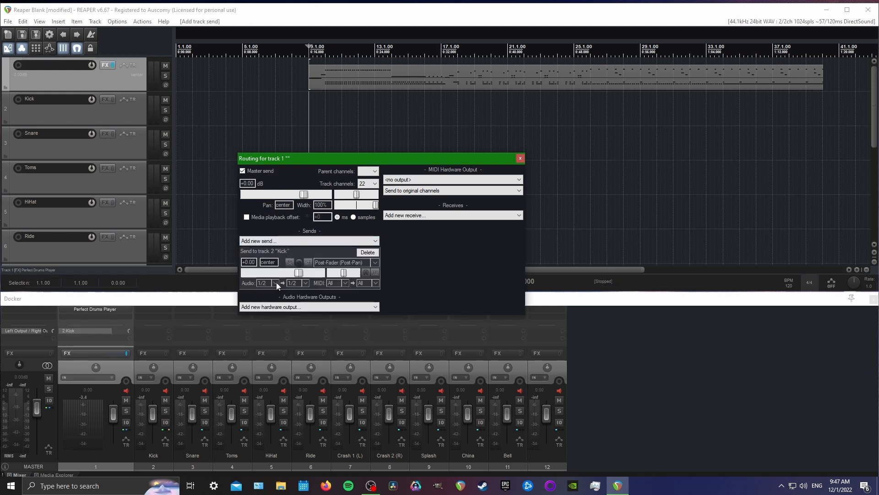
click(276, 282)
mouse_move(320, 312)
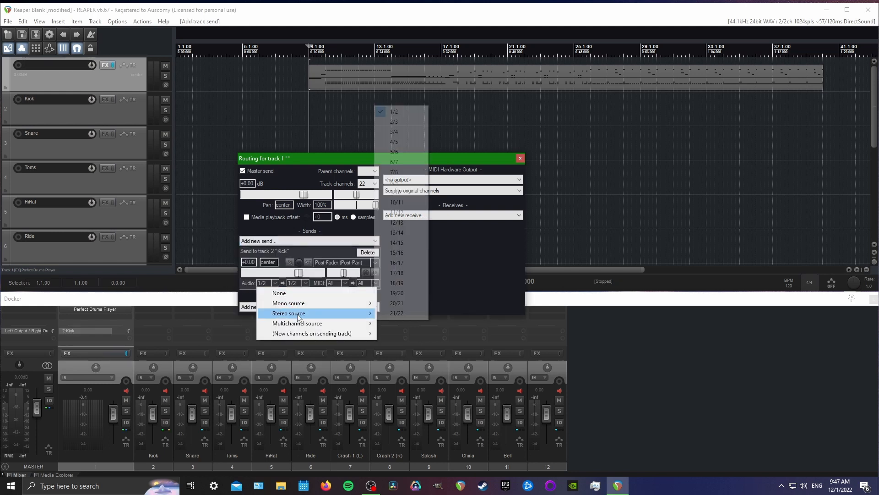
click(395, 131)
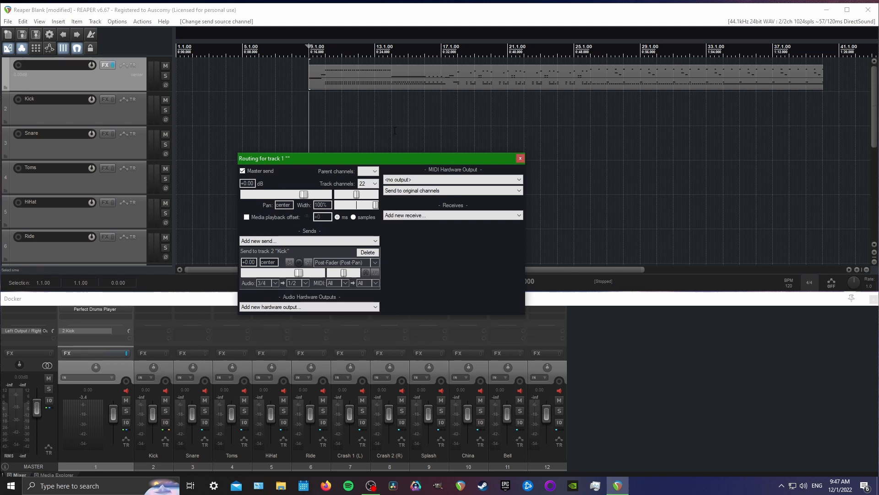
Add a send from track 1 to Snare with stereo source channels 5/6
click(262, 243)
click(268, 259)
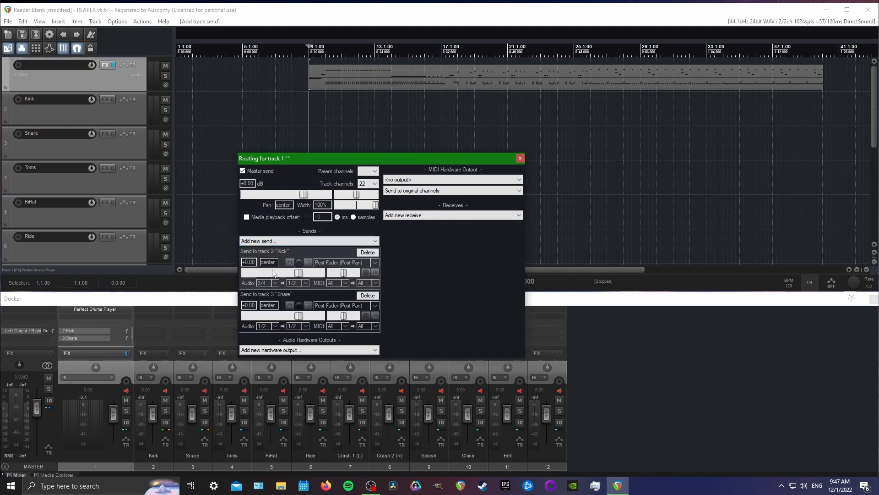
click(276, 326)
mouse_move(348, 360)
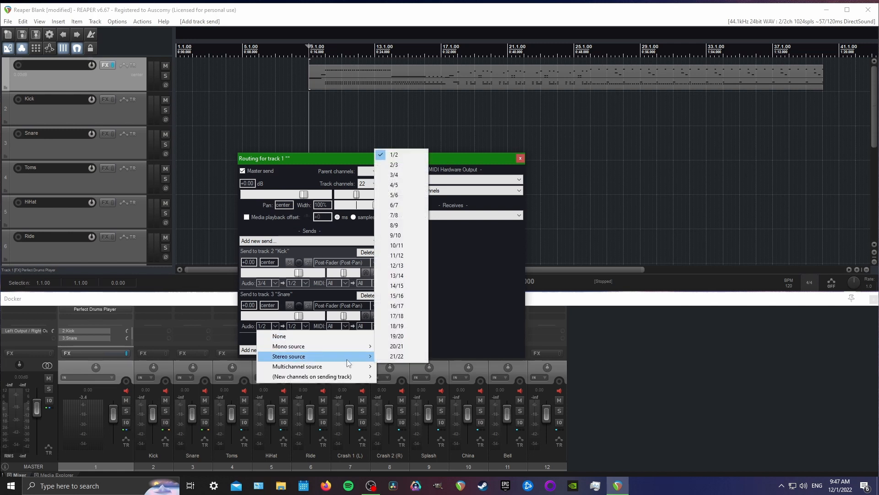
click(395, 196)
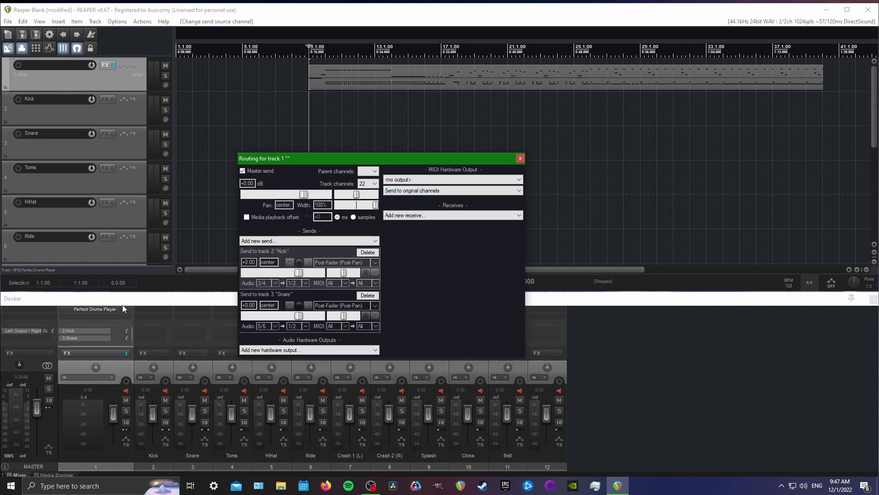
Check the output assignments in the drum plugin's mixer and add a send from track 1 to Toms with stereo source channels 7/8
click(88, 309)
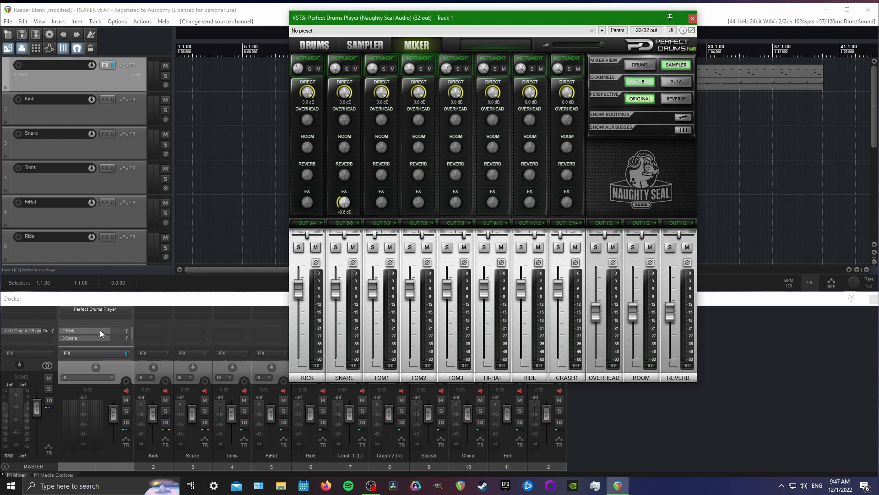
click(693, 18)
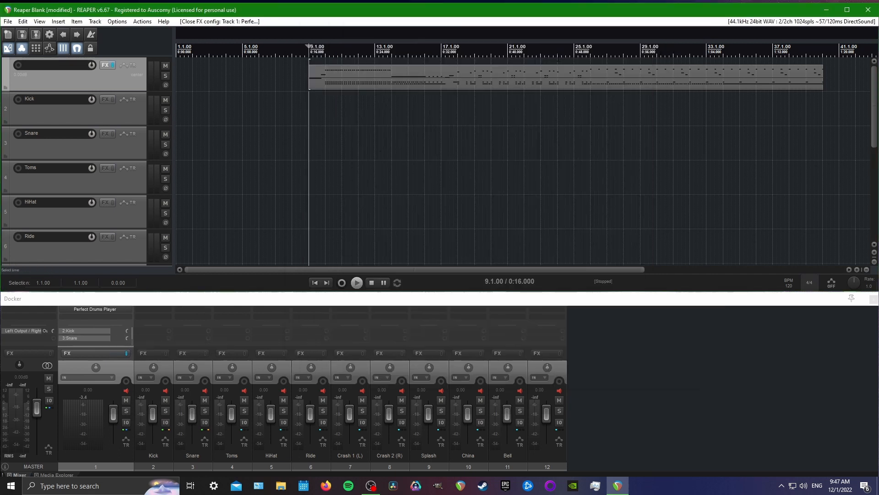
click(94, 335)
click(197, 350)
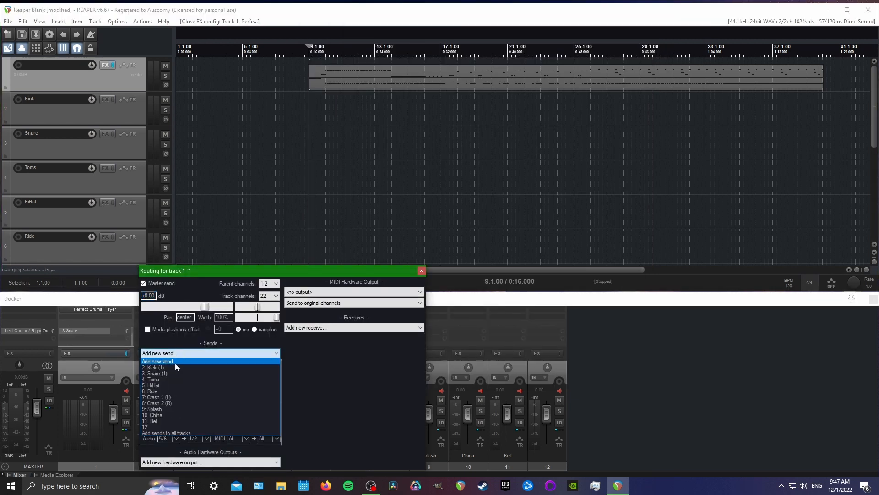
click(177, 378)
click(175, 437)
mouse_move(272, 417)
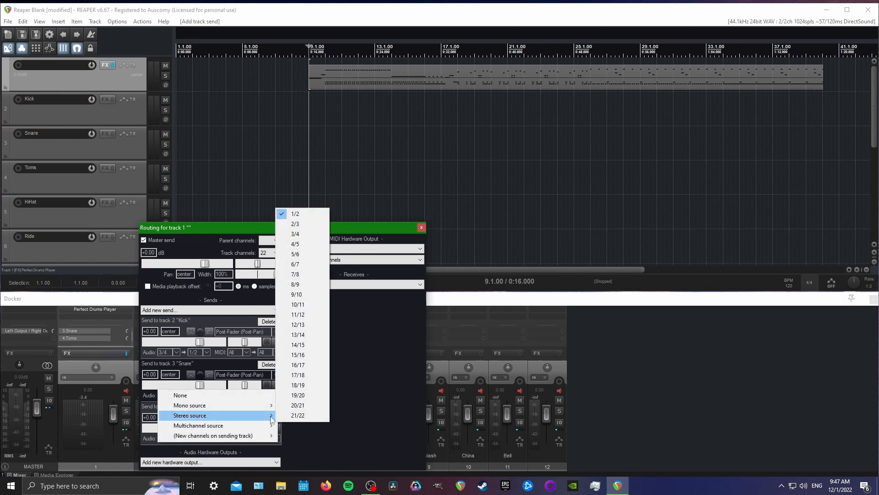
click(301, 275)
Add a send from track 1 to HiHat with stereo source channels 9/10
click(185, 311)
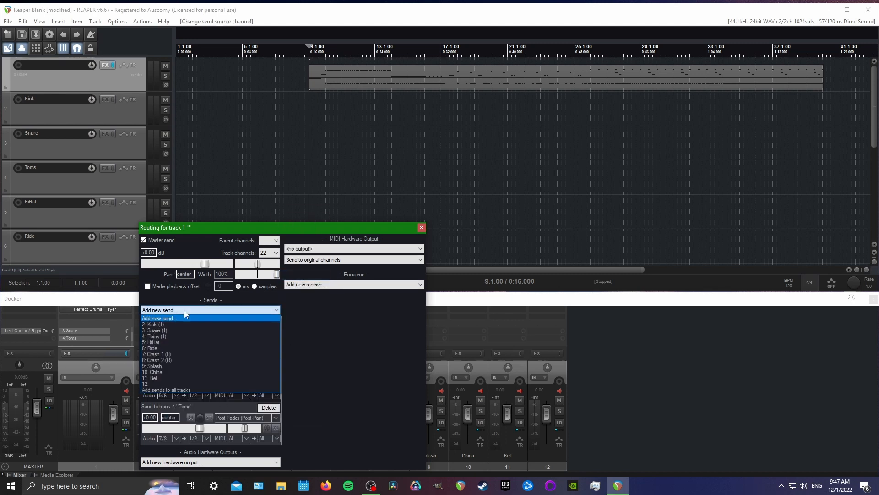
click(199, 343)
click(174, 438)
mouse_move(190, 415)
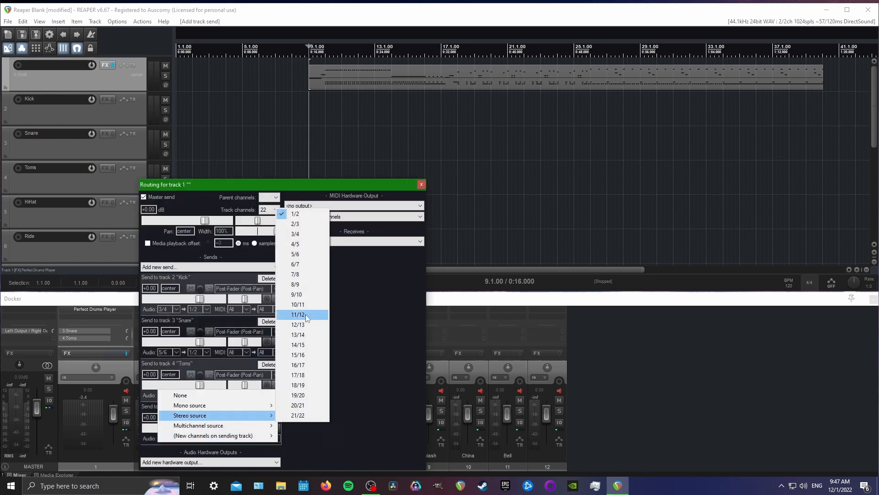
click(302, 285)
Add a send from track 1 to Ride with stereo source channels 11/12
click(210, 267)
click(184, 305)
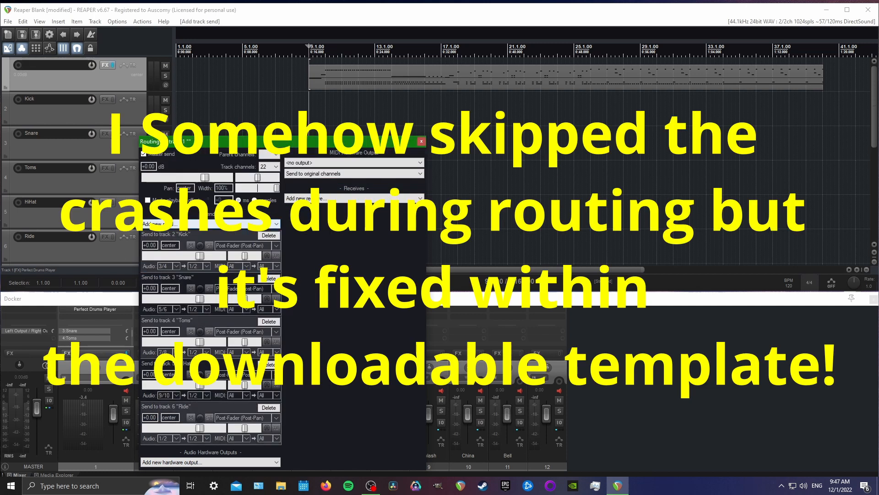
click(171, 438)
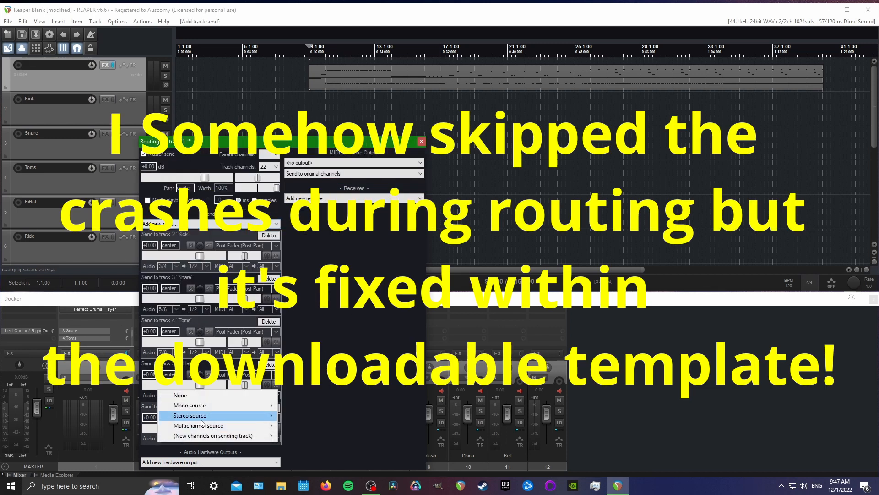
mouse_move(191, 415)
click(303, 316)
click(198, 223)
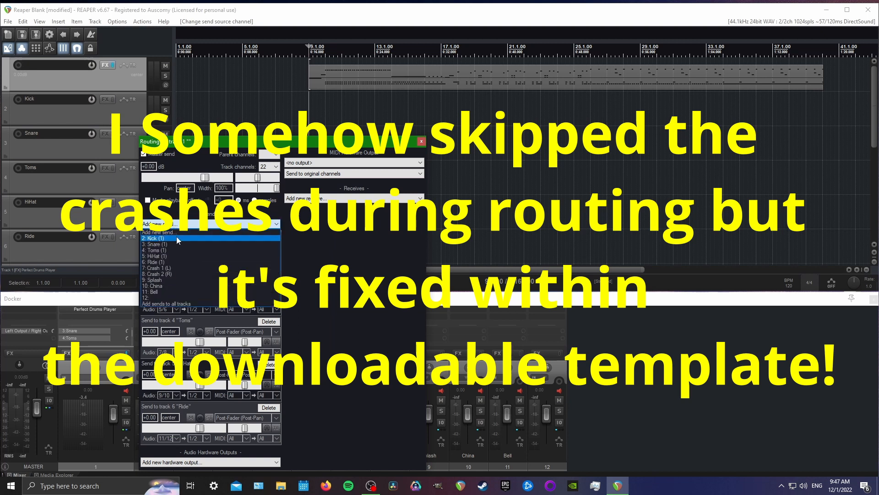
click(191, 280)
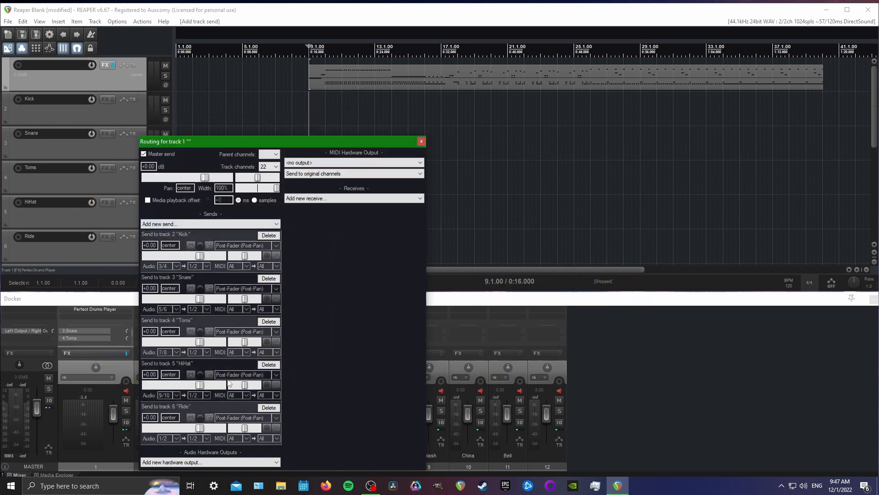
click(170, 438)
mouse_move(191, 415)
click(305, 315)
Add a send from track 1 to Splash with stereo source channels 13/14
click(174, 223)
click(191, 278)
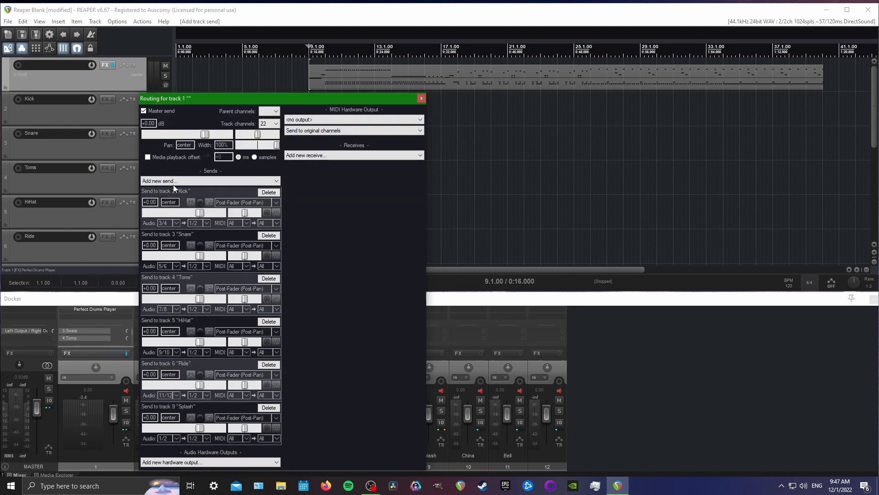
click(176, 438)
mouse_move(188, 414)
click(300, 337)
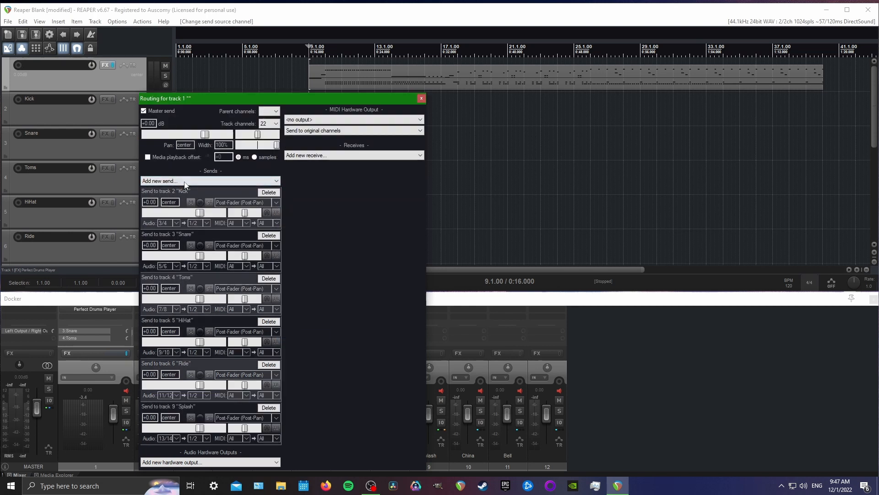
Add a send from track 1 to China with stereo source channels 15/16
click(188, 181)
click(198, 243)
click(177, 436)
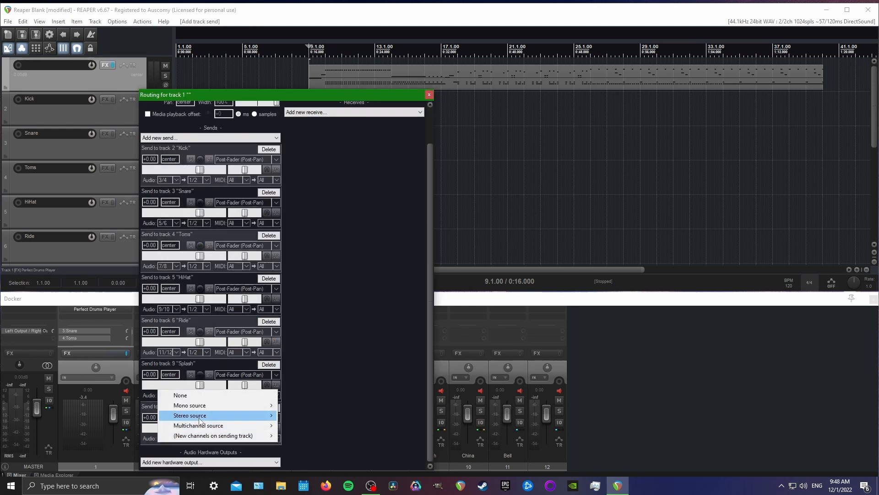
mouse_move(200, 417)
click(303, 355)
Add a send from track 1 to Bell with stereo source channels 17/18
click(184, 177)
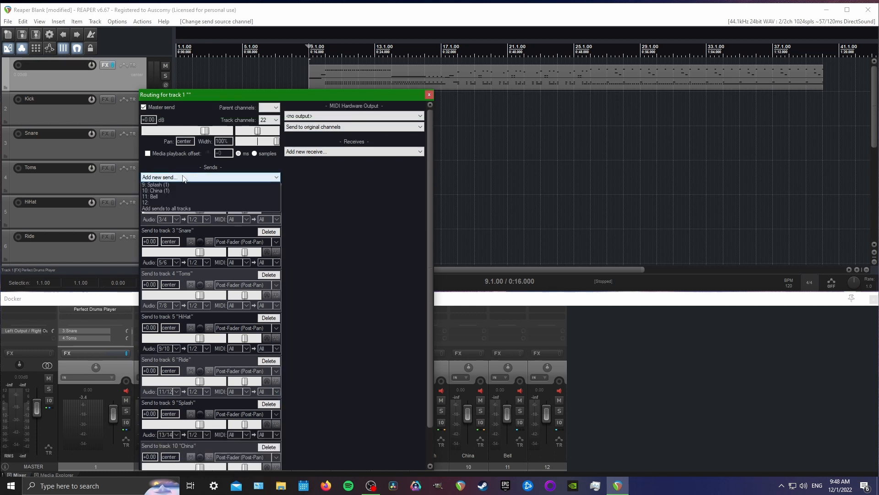
click(194, 243)
click(177, 438)
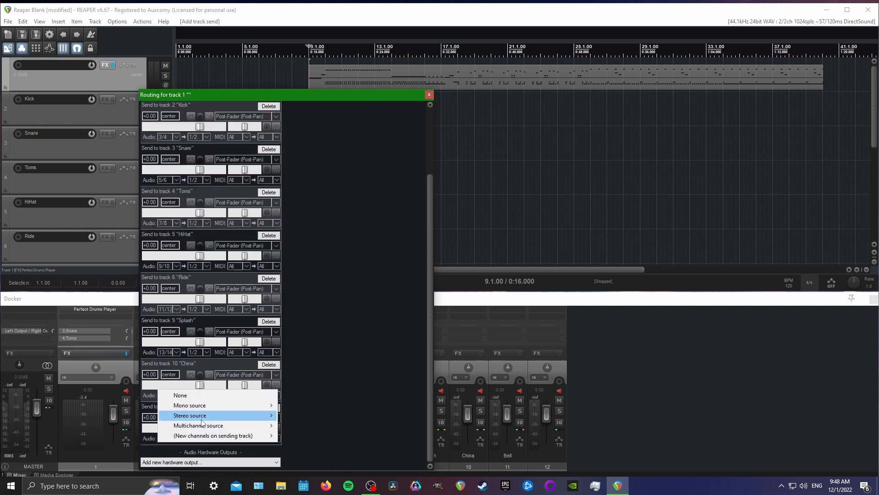
mouse_move(200, 414)
click(298, 375)
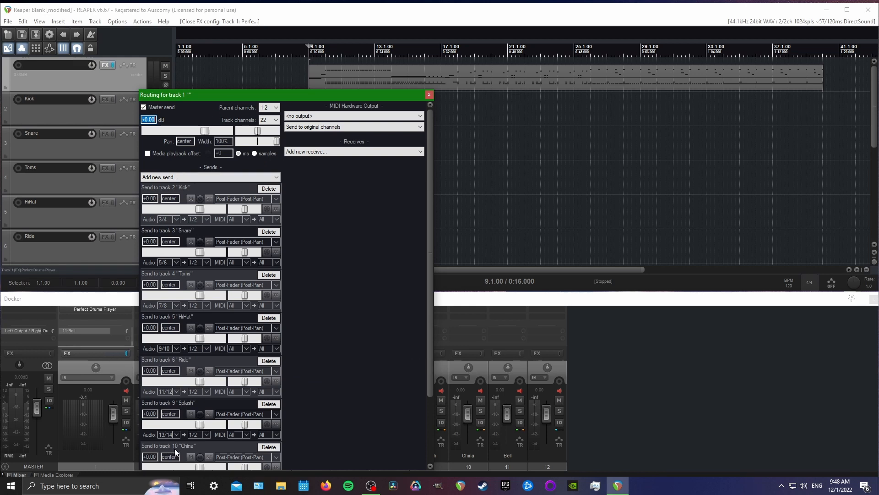
Close track 1's routing window and play the project briefly to check the levels on the individual drum tracks
click(430, 95)
key(space)
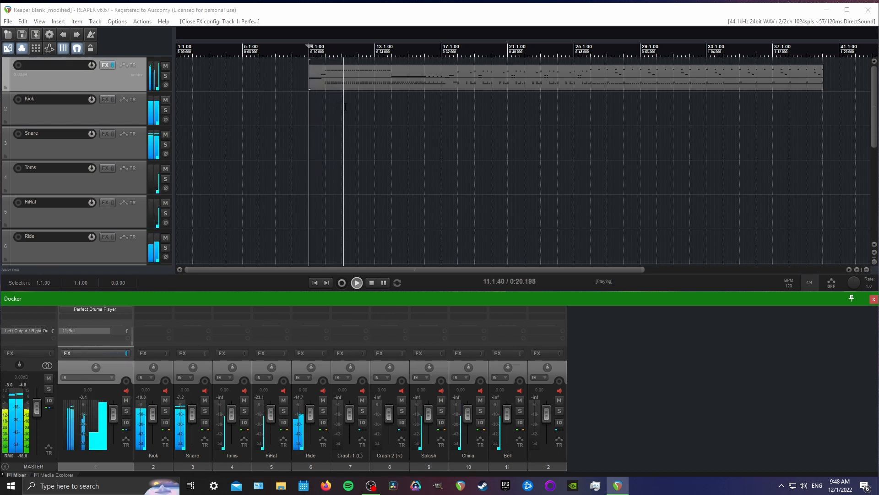
key(space)
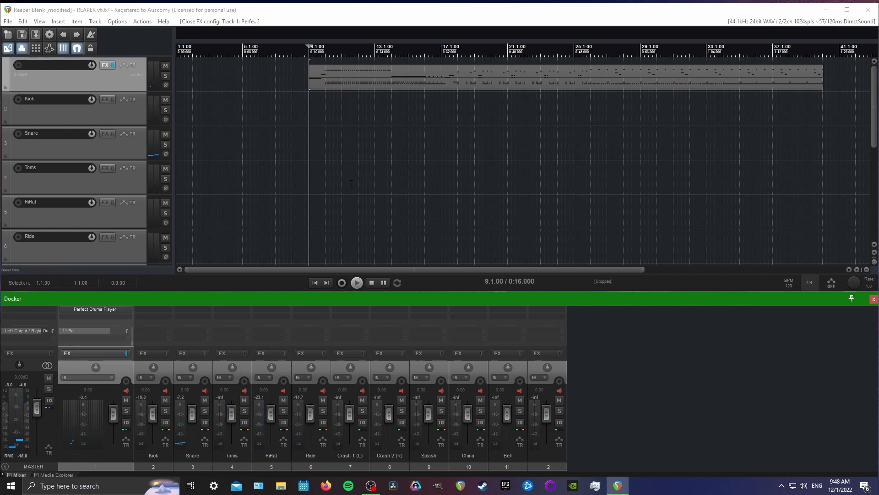
Set the project tempo to 200 BPM and play the drum item briefly from measure 8
click(295, 60)
key(shift+c)
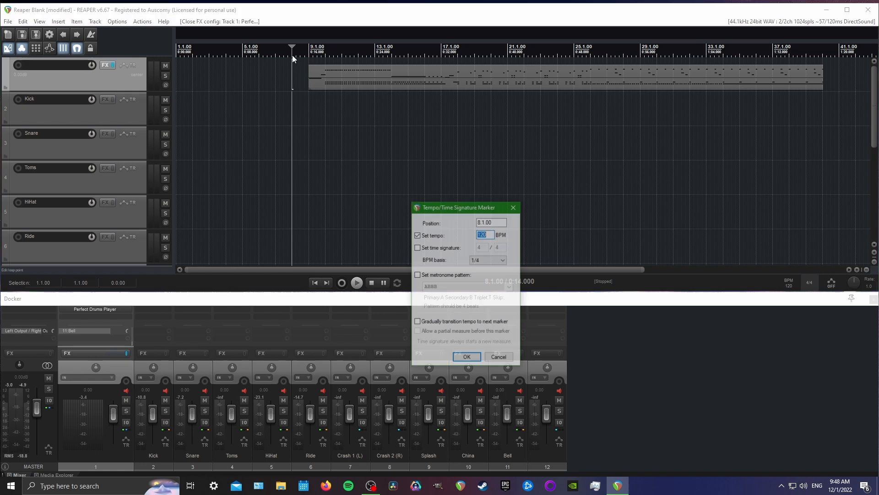
click(502, 360)
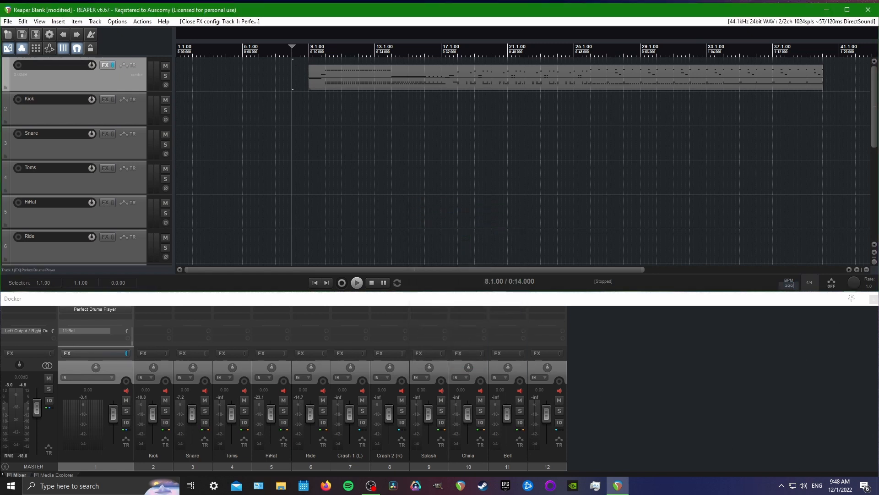
key(Return)
key(space)
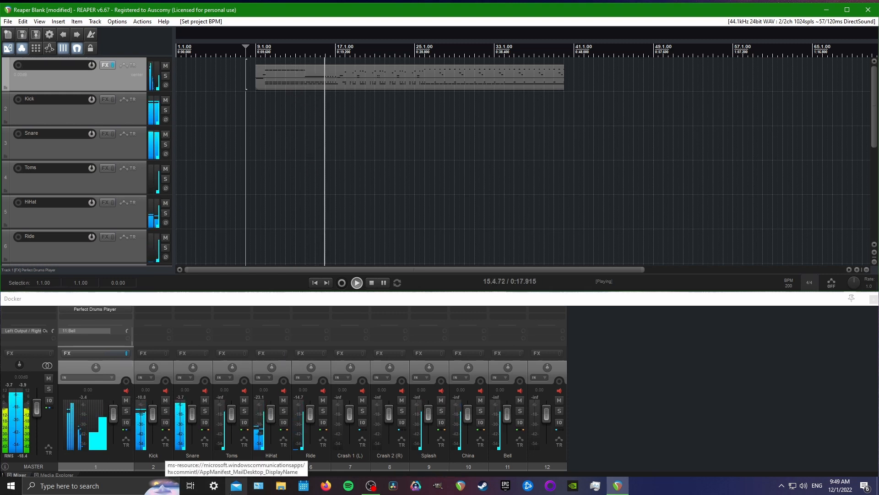
key(space)
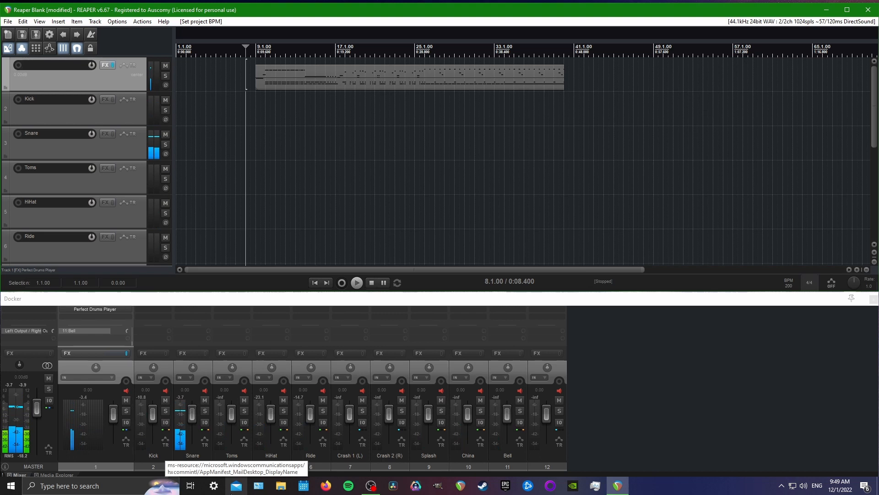
Remove the unused unnamed track 12 after Bell
click(545, 463)
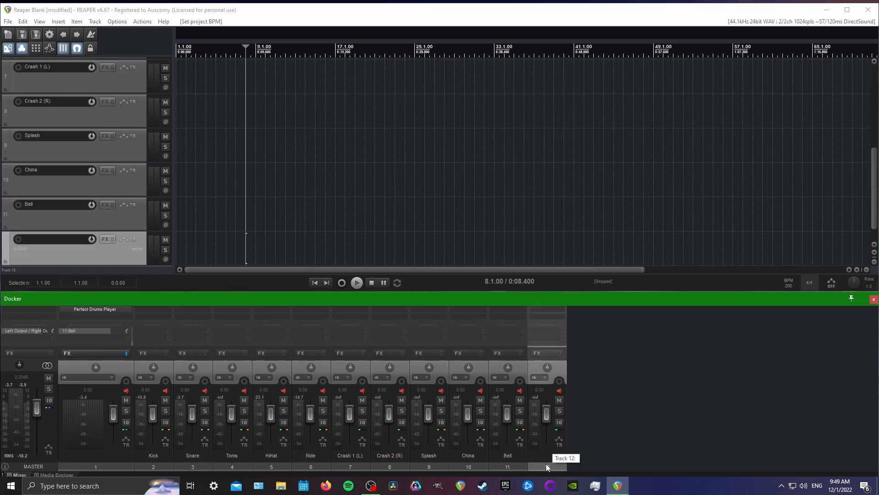
right_click(546, 464)
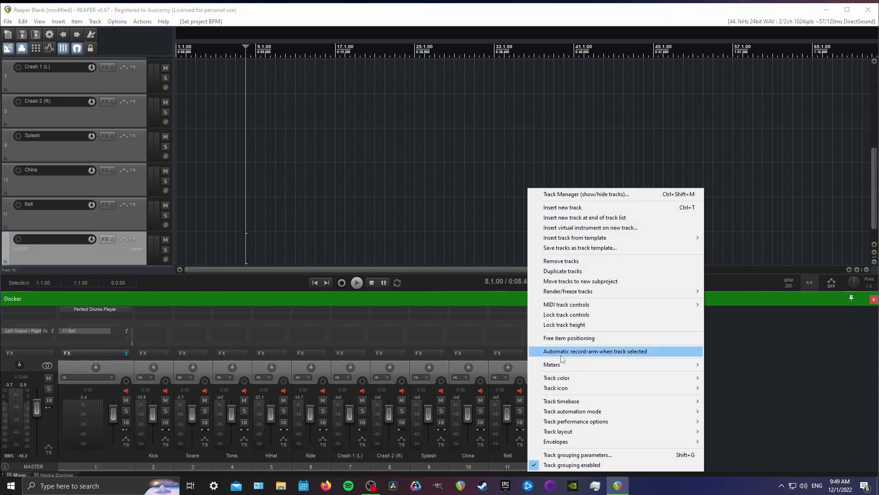
click(562, 261)
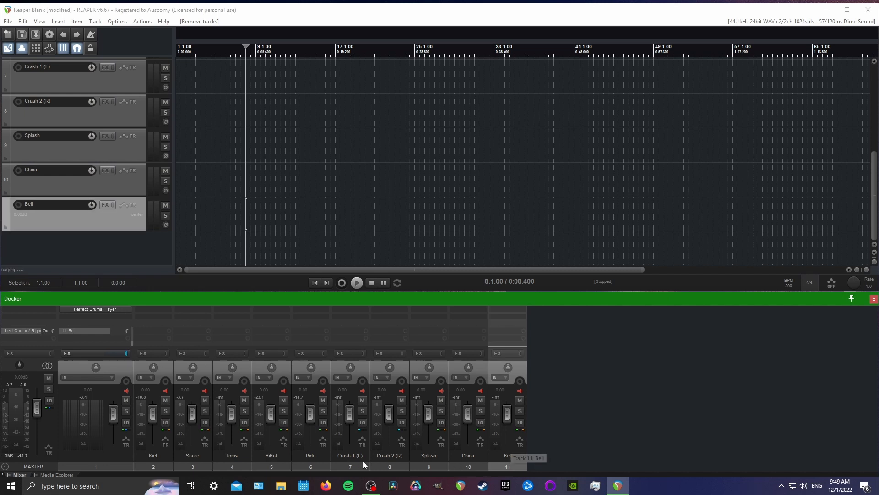
click(169, 463)
right_click(170, 462)
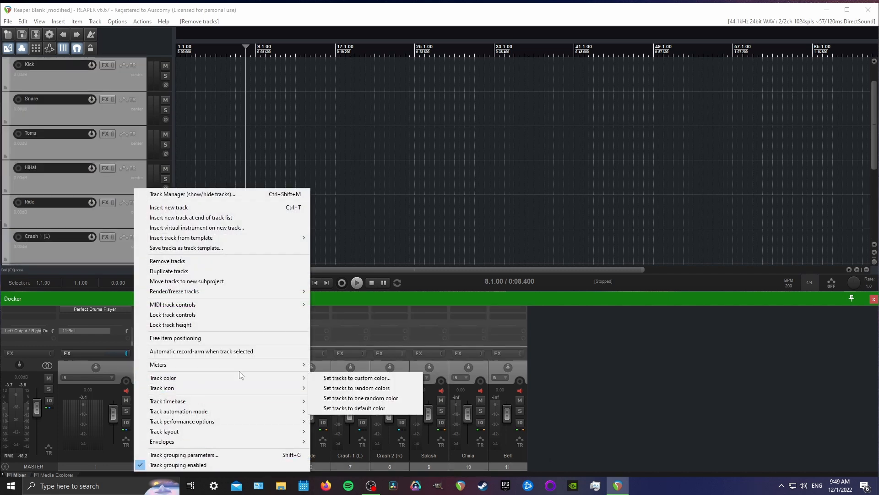
click(524, 466)
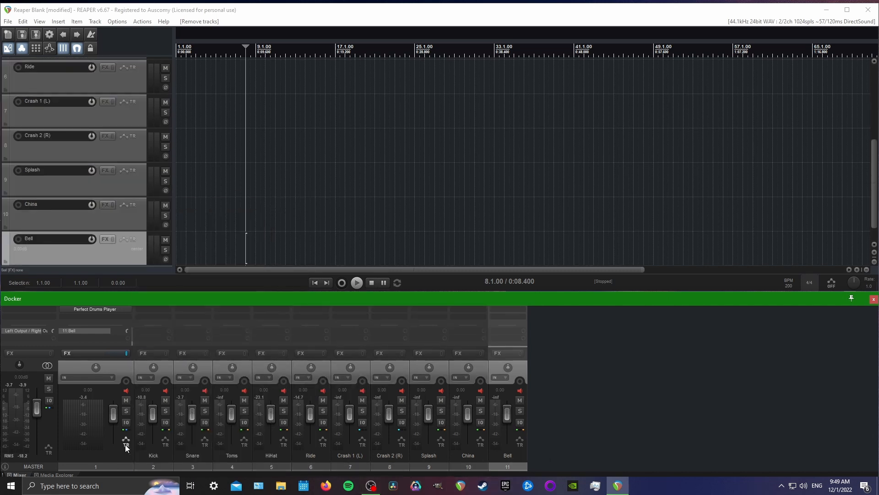
Set all the tracks from track 1 through Bell to a custom red color
click(91, 468)
right_click(92, 468)
mouse_move(111, 379)
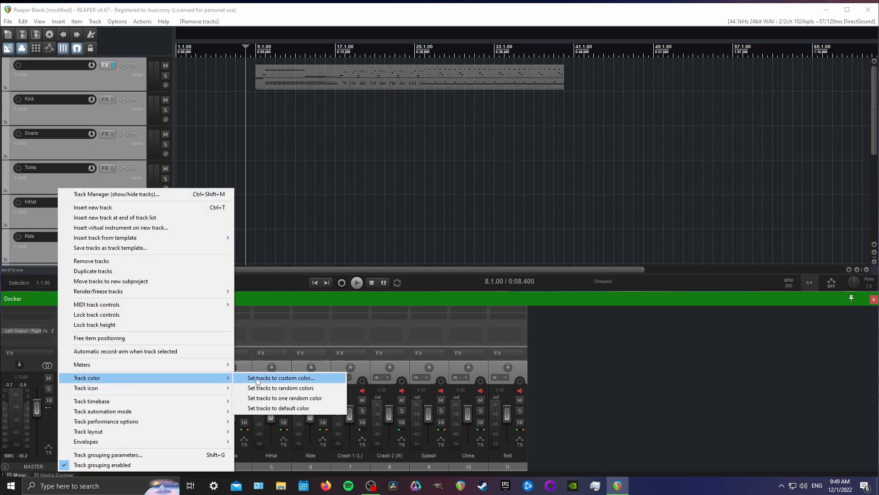
click(284, 377)
click(461, 295)
click(470, 397)
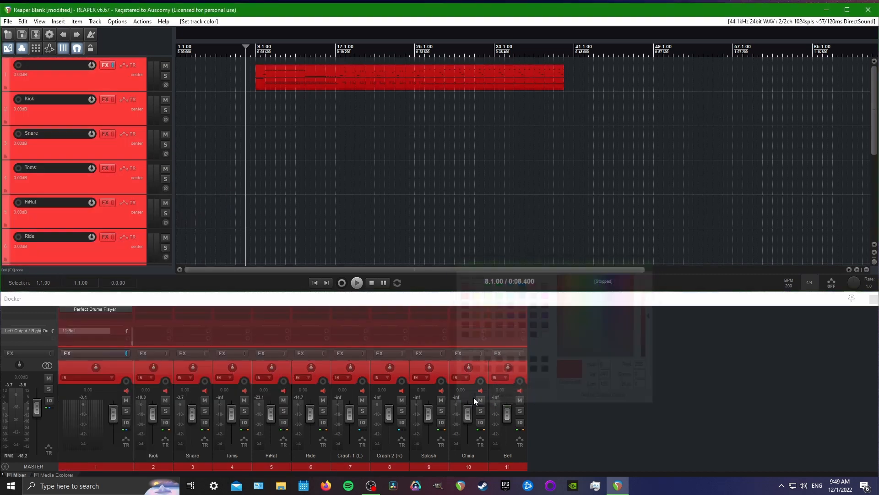